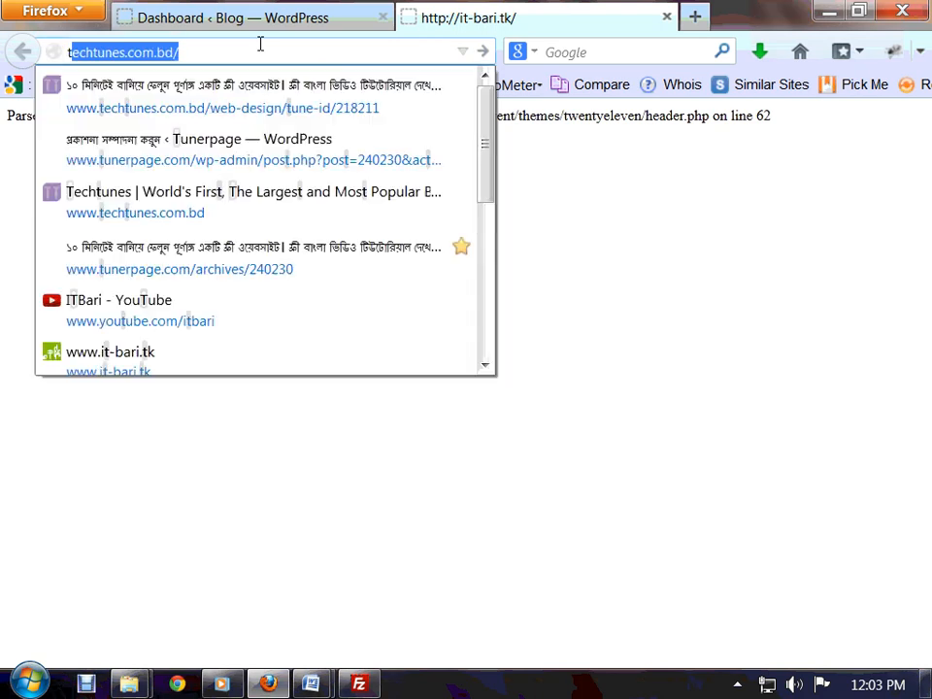
- Open techtunes.com.bd and examine its home page, from the header and banner ads to the featured and hot posts
{"action": "key", "text": "Return"}
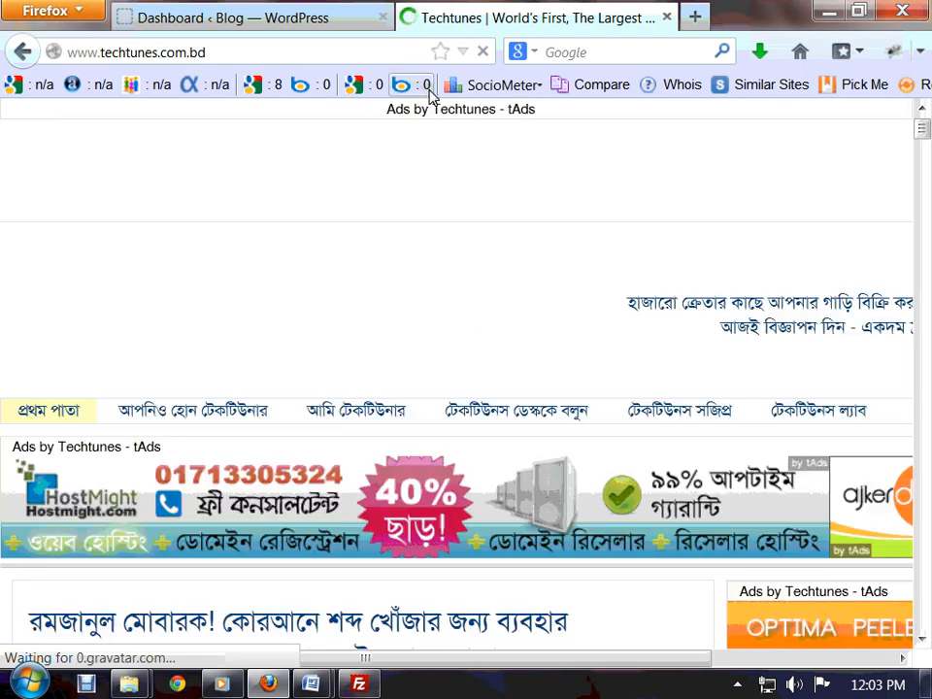
{"action": "scroll", "coordinate": [566, 287], "scroll_direction": "down", "scroll_amount": 4}
{"action": "left_click", "coordinate": [482, 53]}
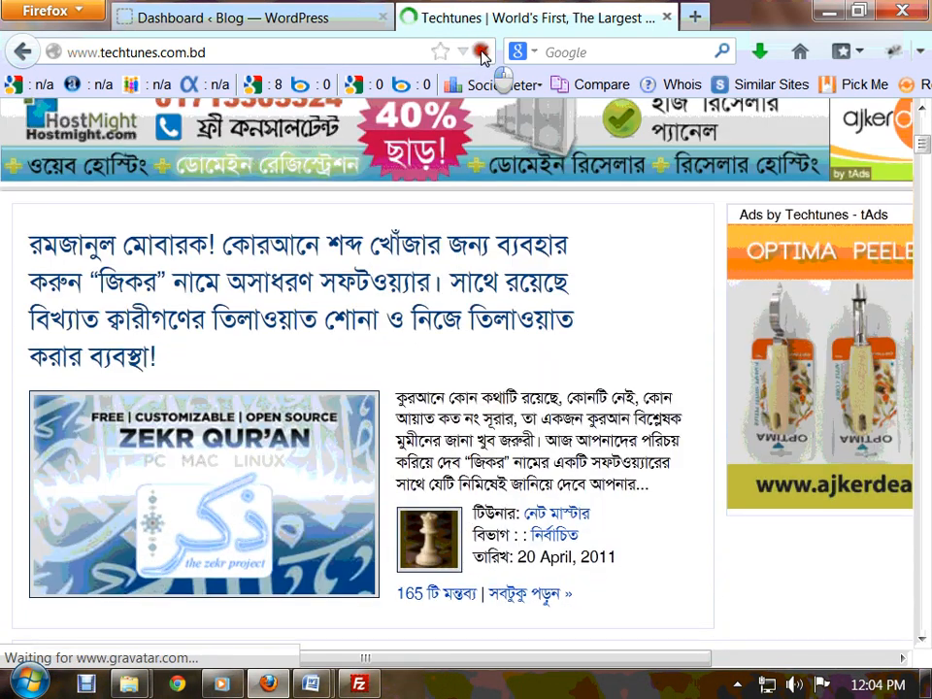
{"action": "scroll", "coordinate": [577, 321], "scroll_direction": "up", "scroll_amount": 4}
{"action": "scroll", "coordinate": [581, 323], "scroll_direction": "down", "scroll_amount": 6}
{"action": "scroll", "coordinate": [570, 321], "scroll_direction": "up", "scroll_amount": 3}
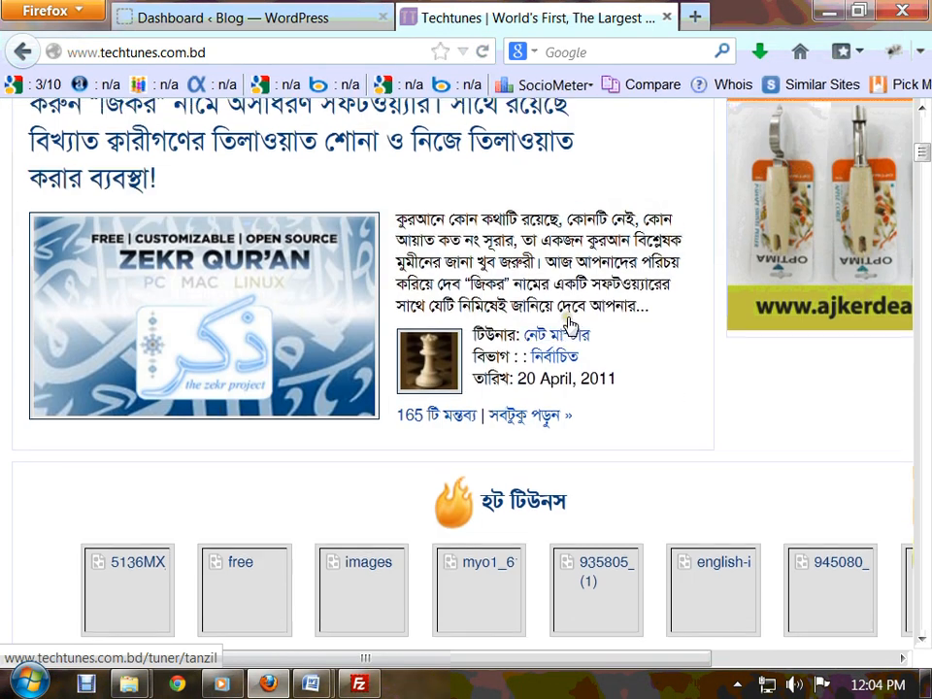
{"action": "scroll", "coordinate": [519, 396], "scroll_direction": "down", "scroll_amount": 10}
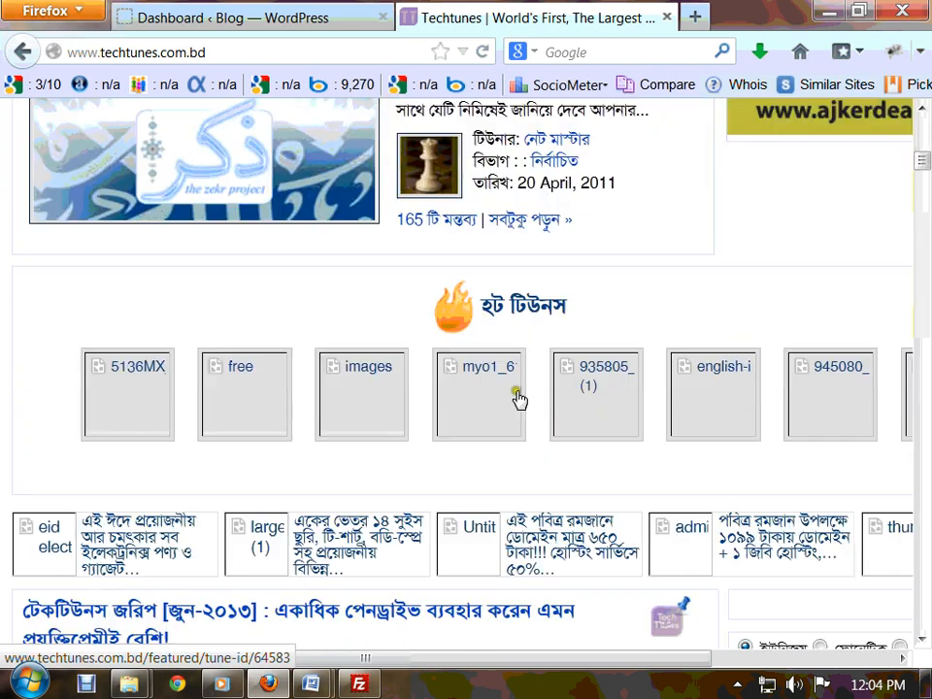
{"action": "scroll", "coordinate": [519, 393], "scroll_direction": "up", "scroll_amount": 10}
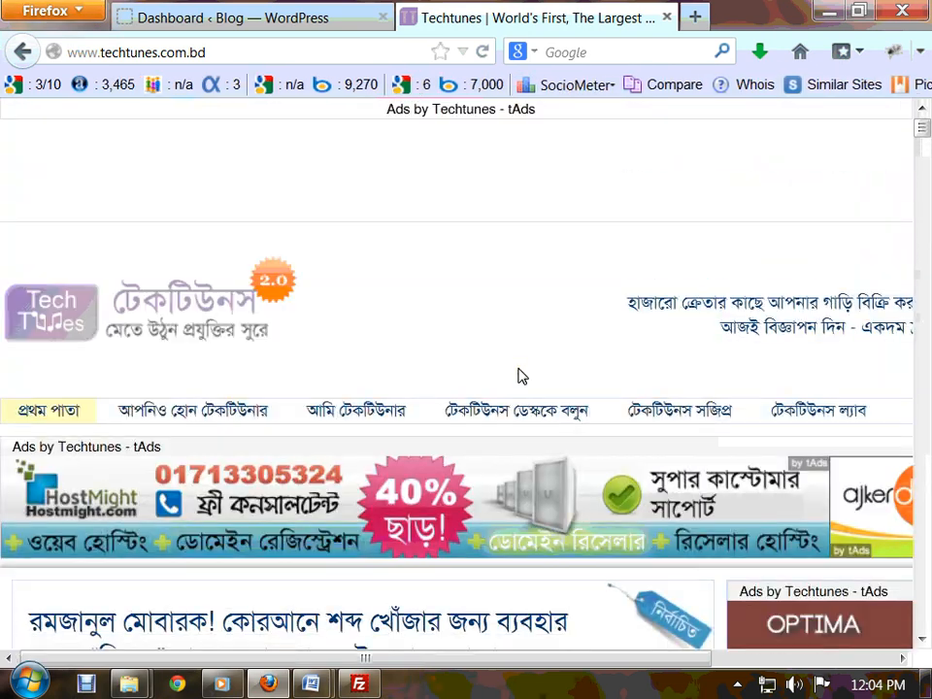
{"action": "scroll", "coordinate": [519, 377], "scroll_direction": "down", "scroll_amount": 5}
{"action": "scroll", "coordinate": [519, 376], "scroll_direction": "up", "scroll_amount": 4}
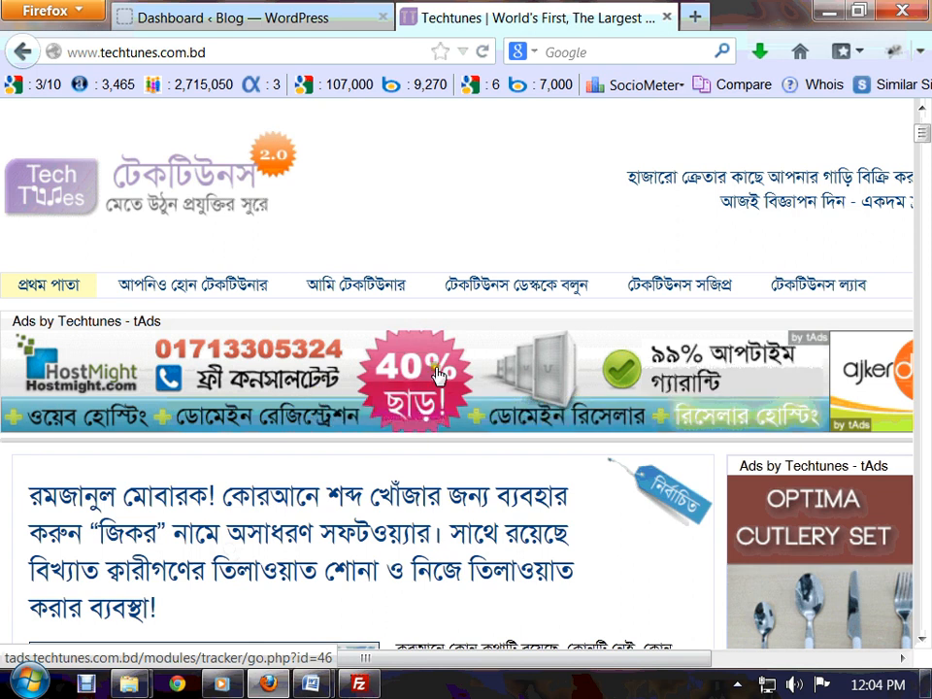
{"action": "scroll", "coordinate": [480, 398], "scroll_direction": "up", "scroll_amount": 1}
{"action": "scroll", "coordinate": [490, 405], "scroll_direction": "down", "scroll_amount": 2}
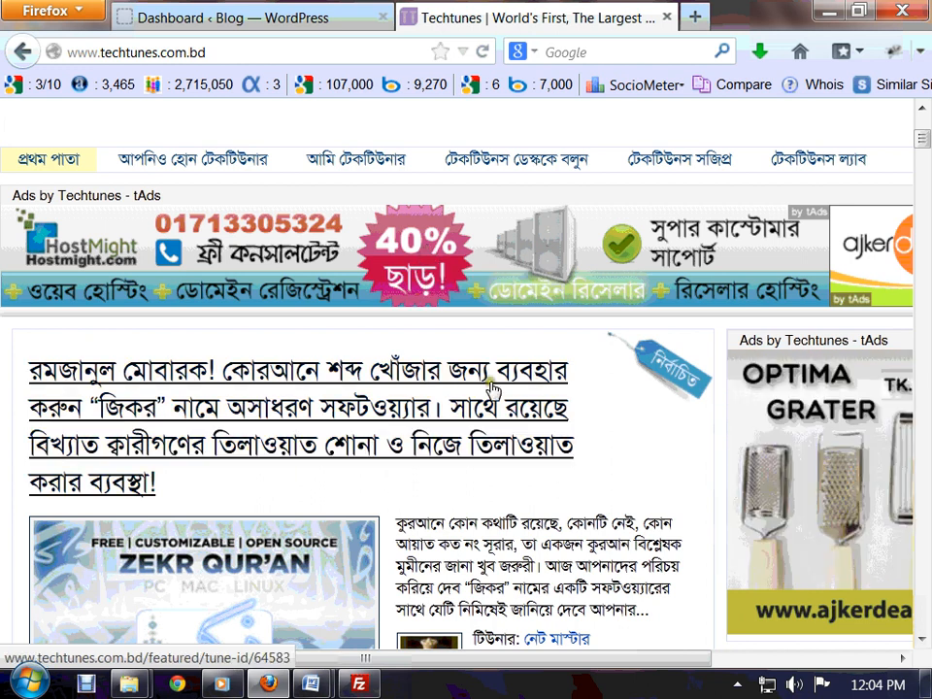
{"action": "scroll", "coordinate": [465, 388], "scroll_direction": "up", "scroll_amount": 3}
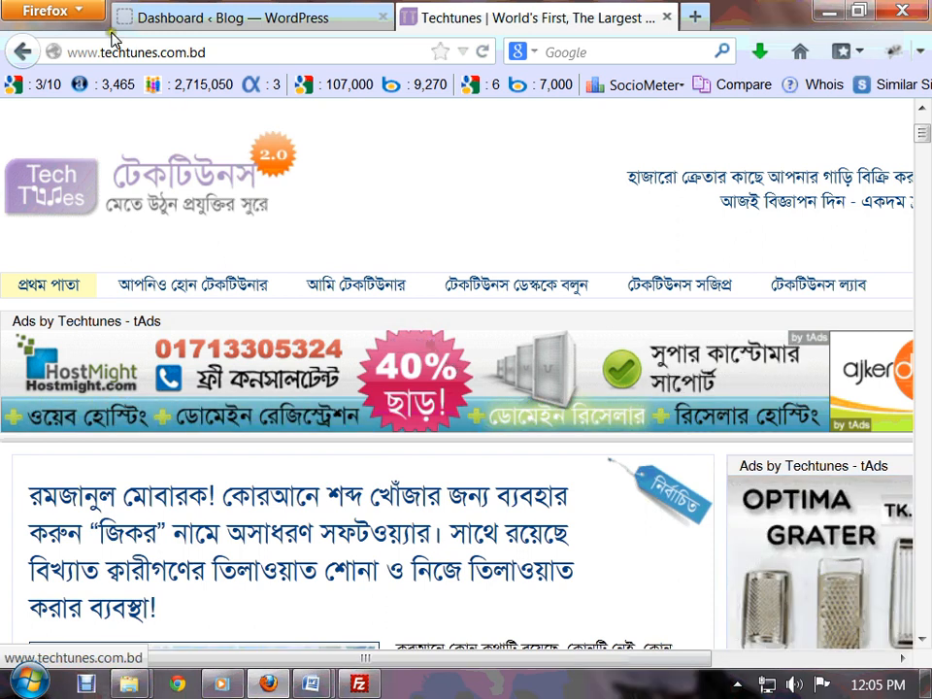
- Return to the blog's WordPress dashboard and open the list of installed plugins
{"action": "left_click", "coordinate": [234, 17]}
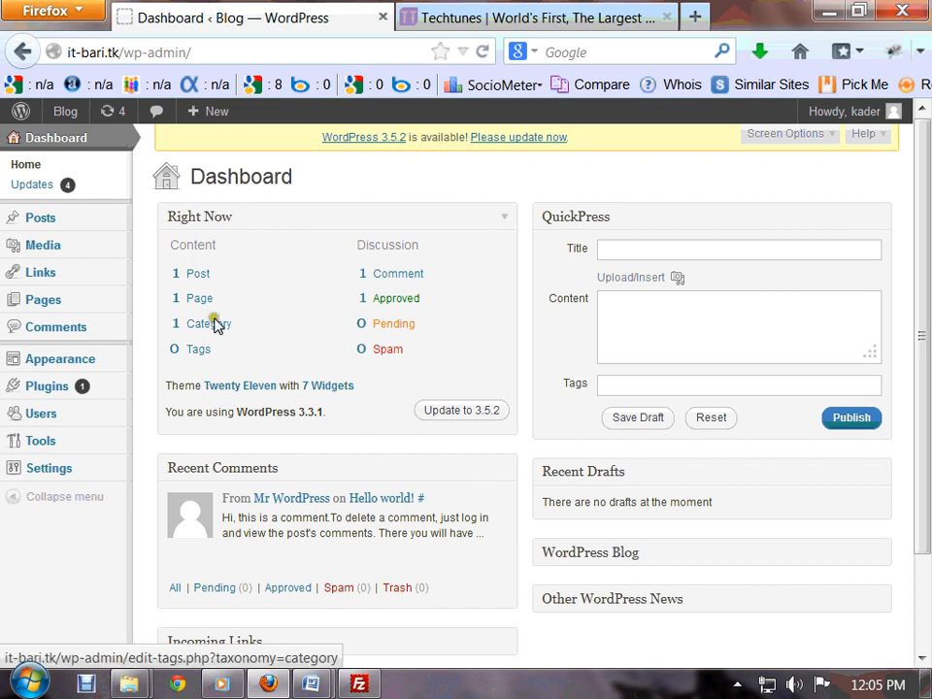
{"action": "scroll", "coordinate": [917, 502], "scroll_direction": "down", "scroll_amount": 3}
{"action": "scroll", "coordinate": [917, 502], "scroll_direction": "up", "scroll_amount": 3}
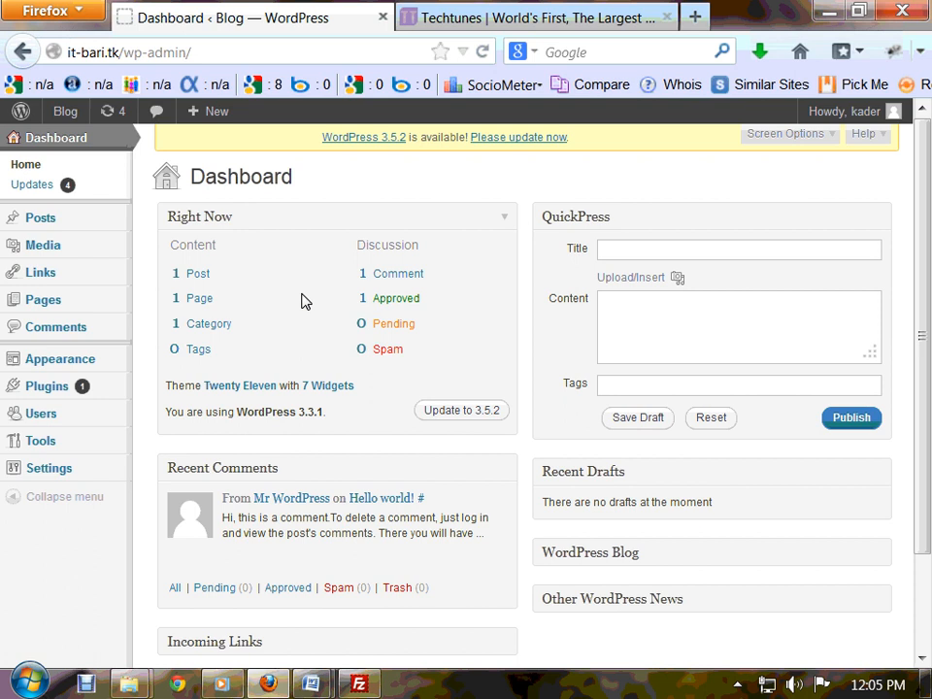
{"action": "mouse_move", "coordinate": [43, 387]}
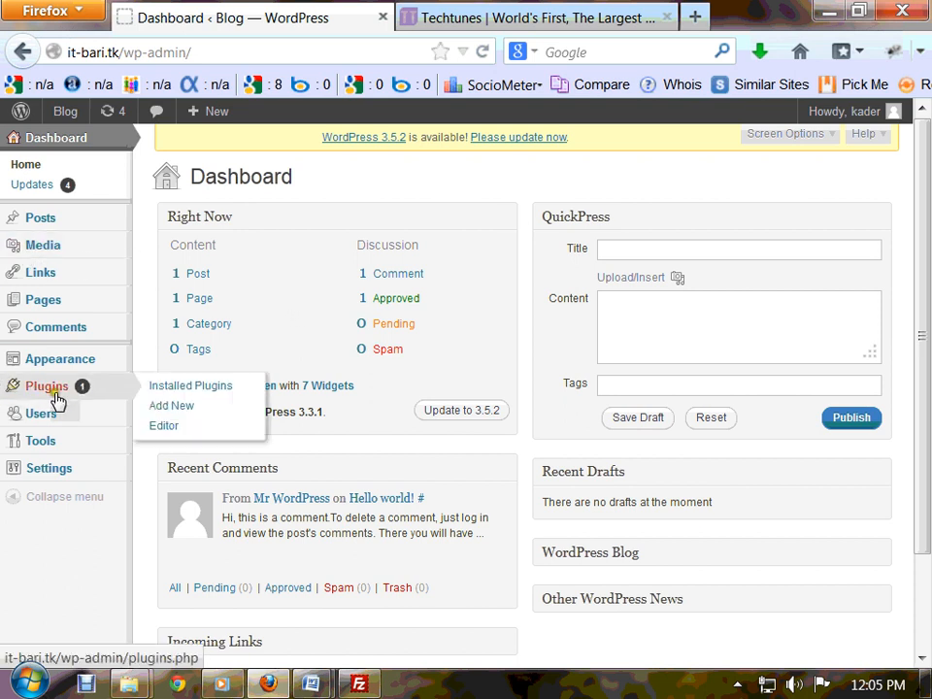
{"action": "left_click", "coordinate": [211, 390]}
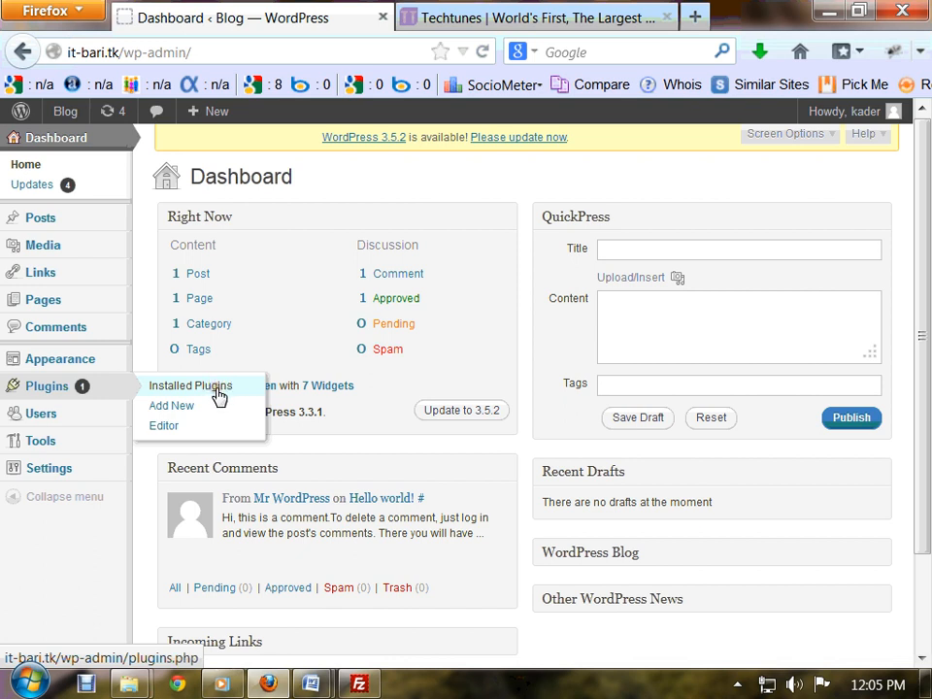
{"action": "left_click", "coordinate": [219, 393]}
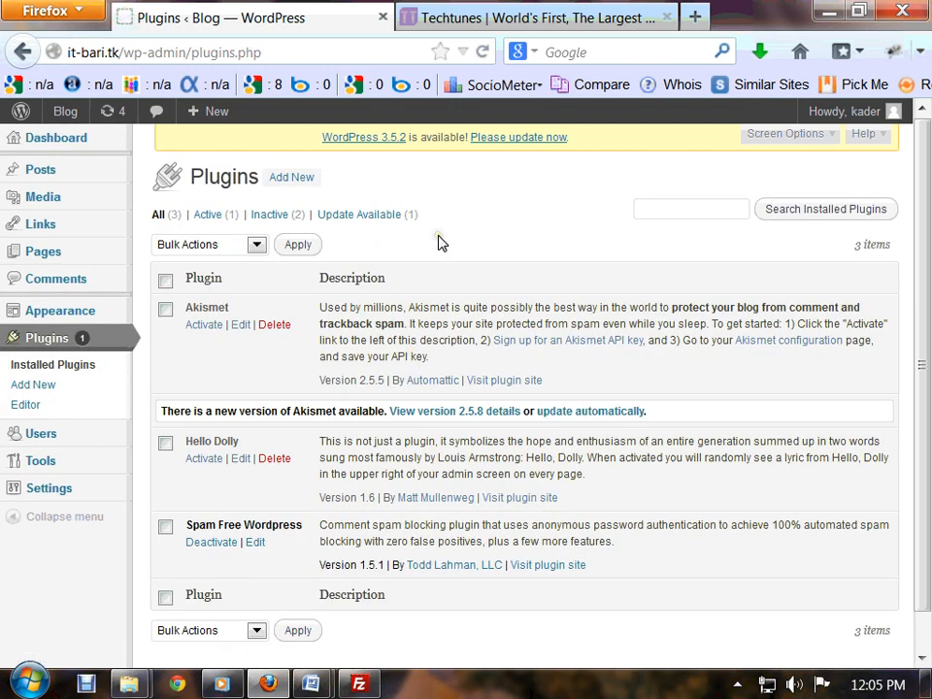
- Start adding a new plugin and search the plugin directory for the term "all in one seo pack"
{"action": "left_click", "coordinate": [301, 187]}
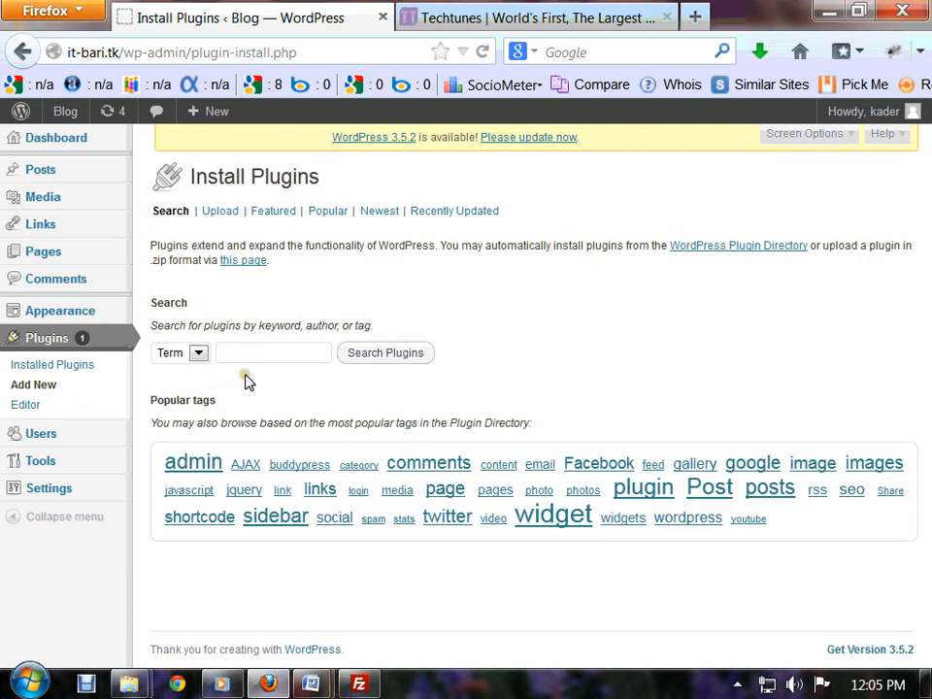
{"action": "left_click", "coordinate": [247, 356]}
{"action": "type", "text": "all in one seo pa"}
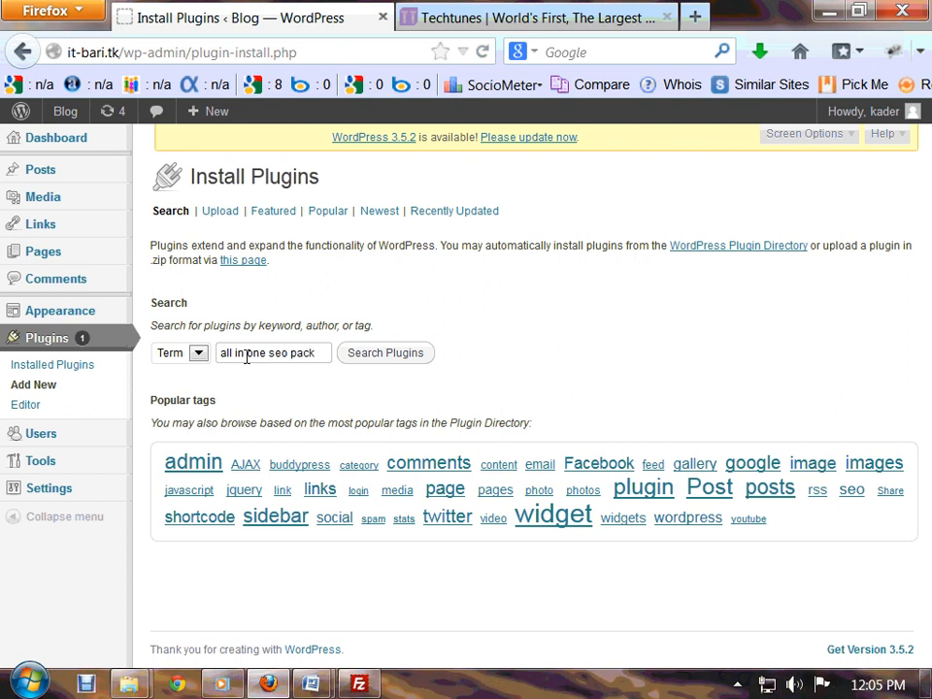
{"action": "type", "text": "ck"}
{"action": "left_click", "coordinate": [359, 354]}
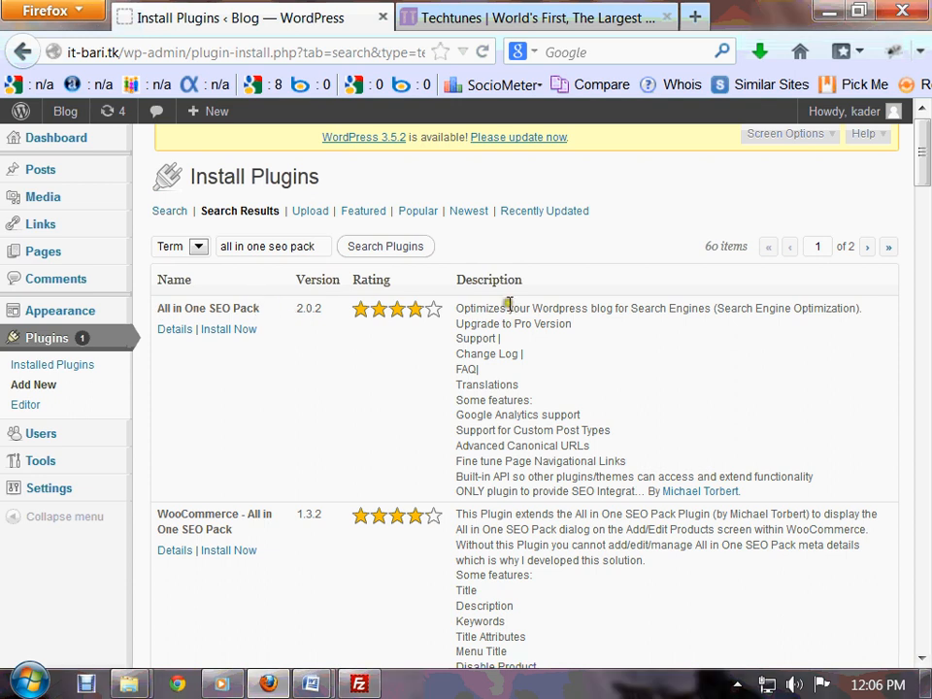
- Highlight the description of All in One SEO Pack in the search results and install that plugin
{"action": "left_click_drag", "start_coordinate": [453, 313], "coordinate": [781, 496]}
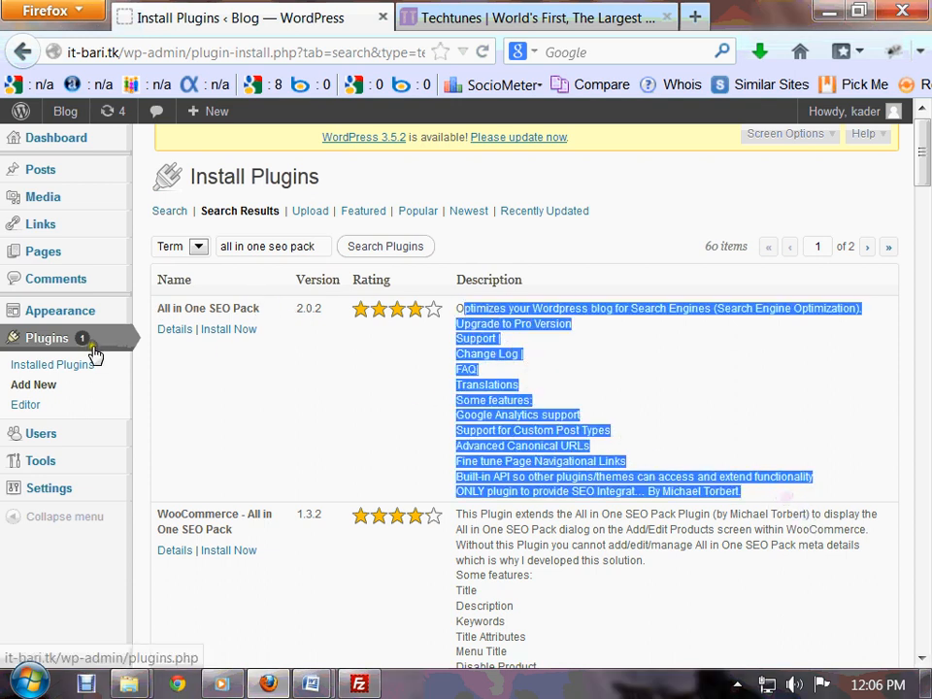
{"action": "left_click", "coordinate": [226, 336]}
{"action": "left_click", "coordinate": [410, 365]}
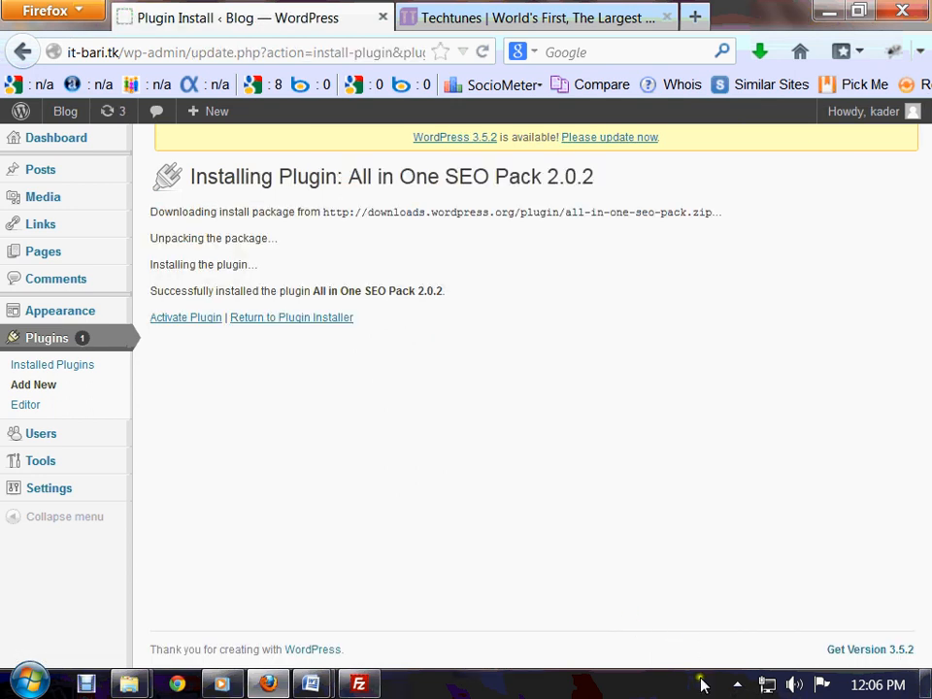
- Examine the installation report's title, download address and progress lines, and enlarge the page for reading
{"action": "left_click", "coordinate": [738, 684]}
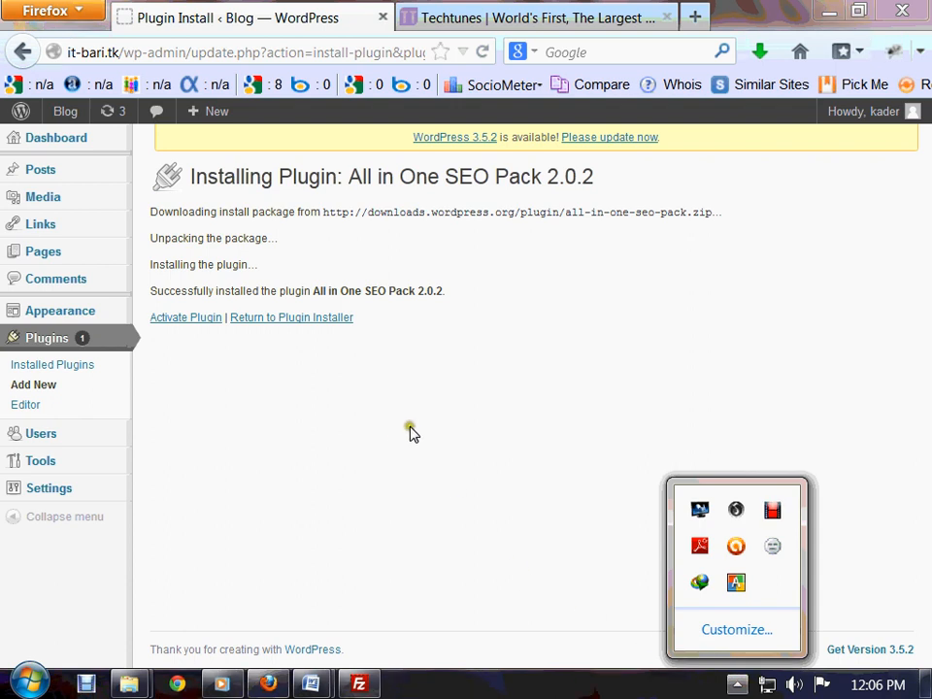
{"action": "left_click", "coordinate": [633, 252]}
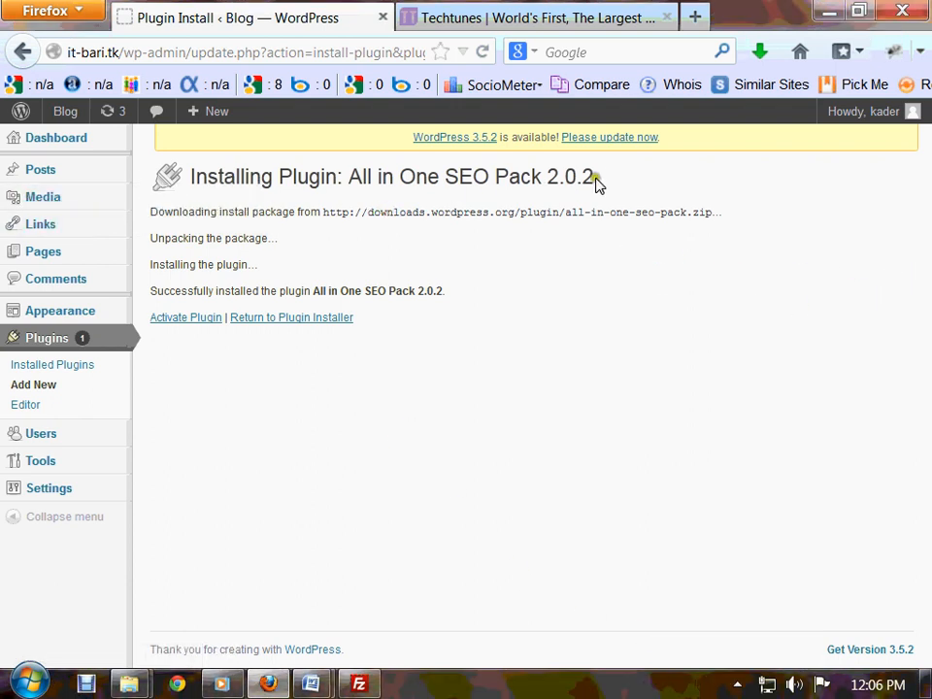
{"action": "left_click_drag", "start_coordinate": [597, 182], "coordinate": [248, 189]}
{"action": "left_click", "coordinate": [530, 234]}
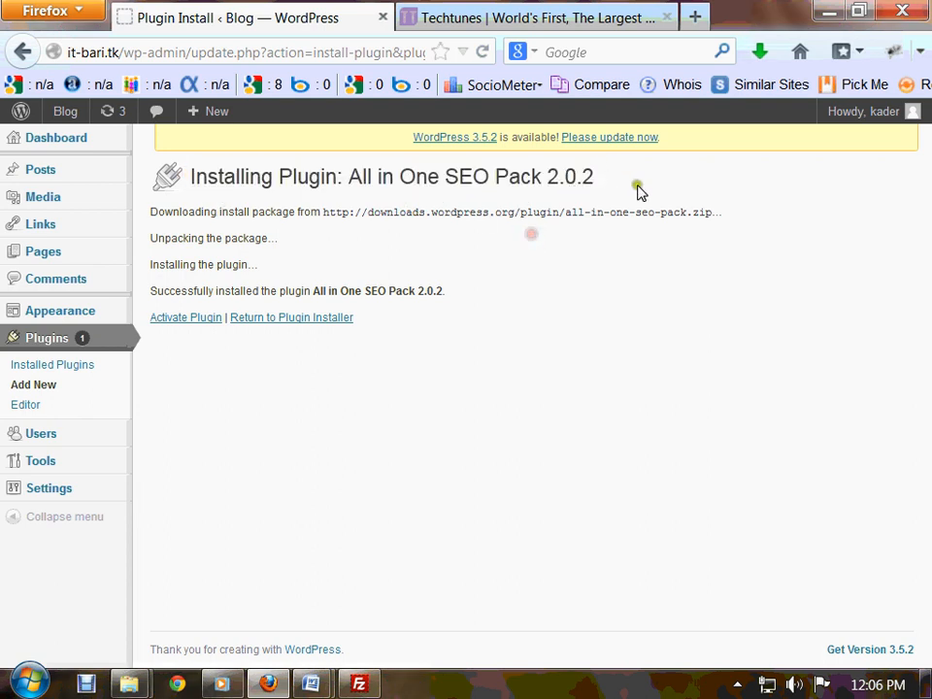
{"action": "left_click_drag", "start_coordinate": [733, 224], "coordinate": [369, 212]}
{"action": "left_click_drag", "start_coordinate": [150, 238], "coordinate": [312, 282]}
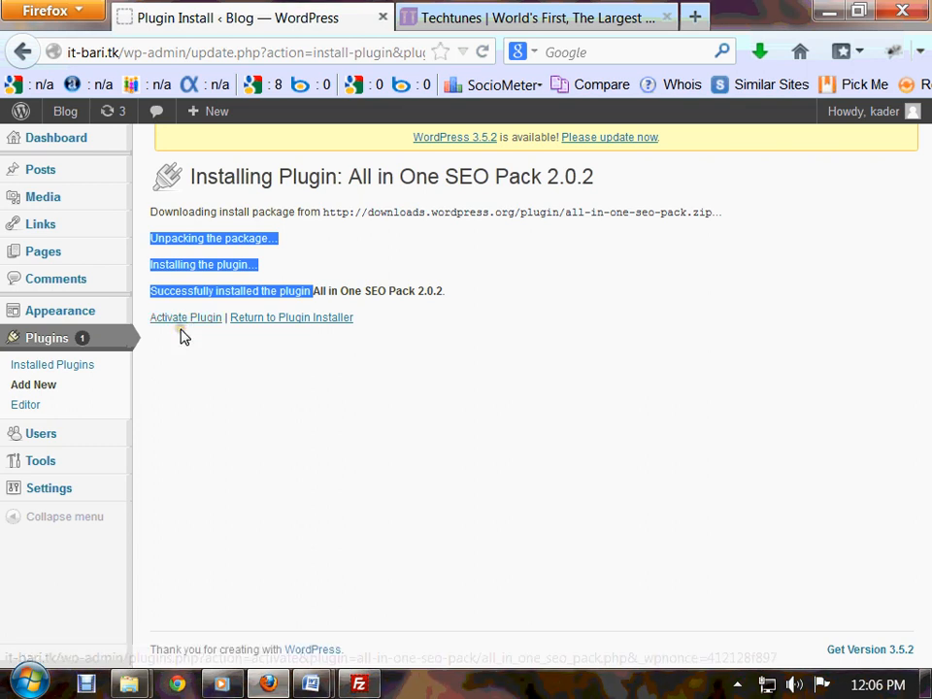
{"action": "key", "text": "ctrl+plus"}
{"action": "key", "text": "ctrl+plus"}
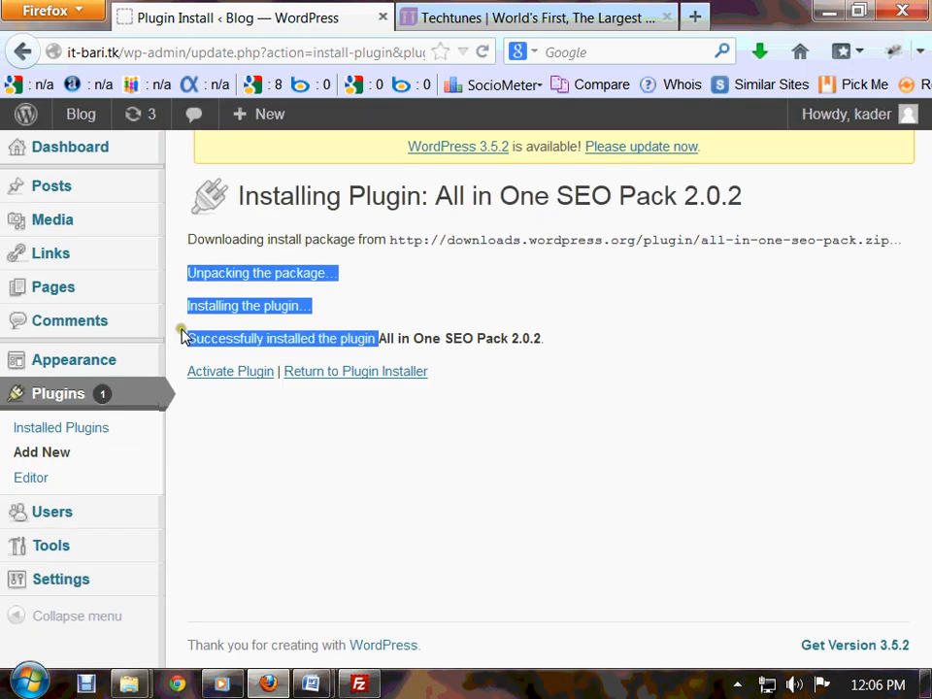
- Activate the All in One SEO Pack plugin and dismiss its welcome notice
{"action": "left_click", "coordinate": [225, 377]}
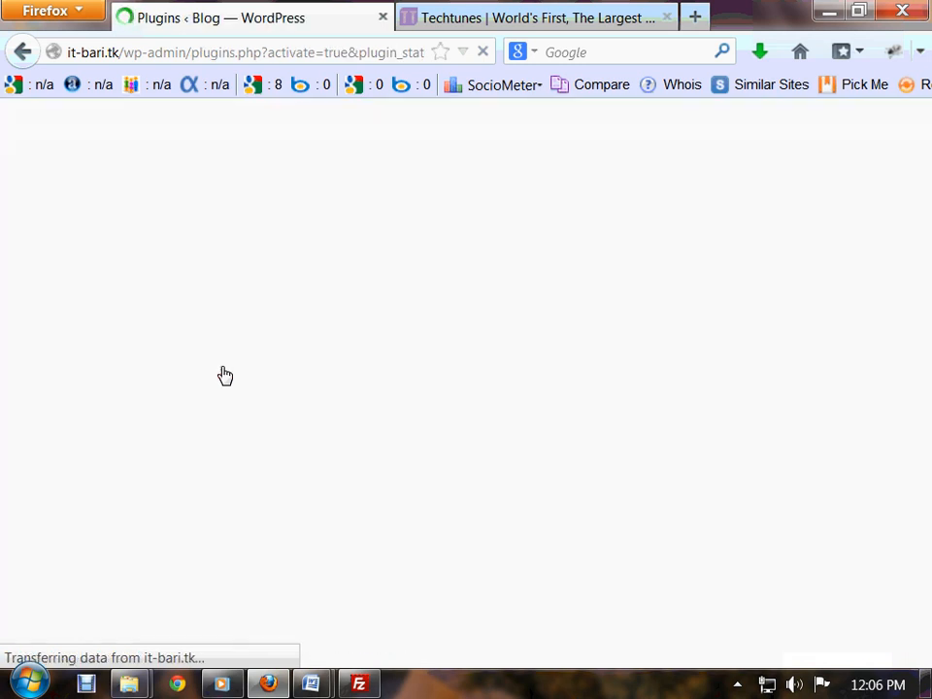
{"action": "scroll", "coordinate": [417, 505], "scroll_direction": "down", "scroll_amount": 2}
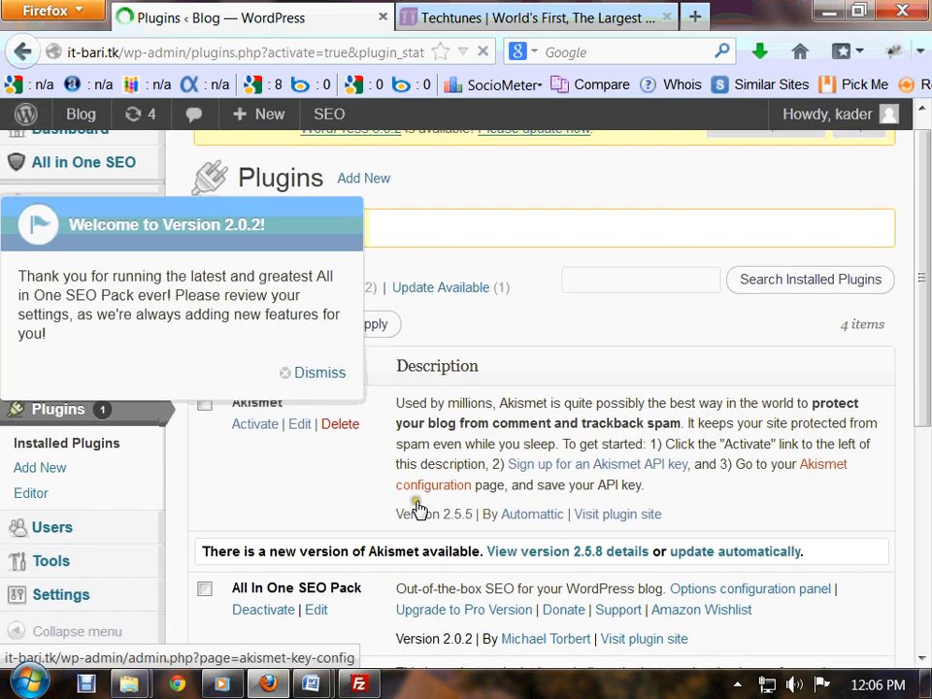
{"action": "scroll", "coordinate": [340, 406], "scroll_direction": "up", "scroll_amount": 2}
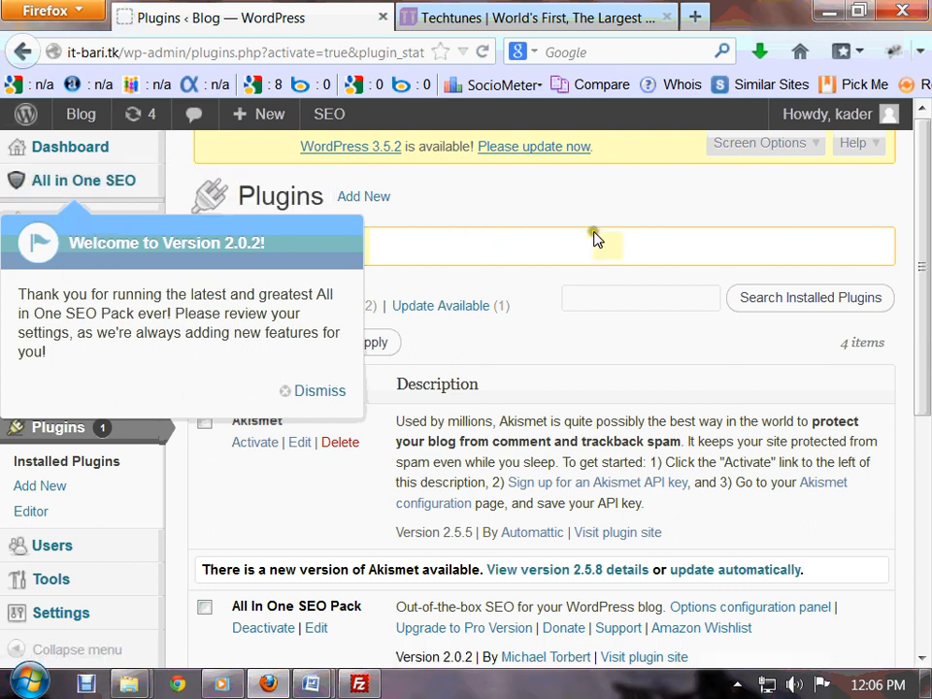
{"action": "left_click", "coordinate": [294, 387]}
- Start a new blog post in the WordPress admin
{"action": "mouse_move", "coordinate": [27, 182]}
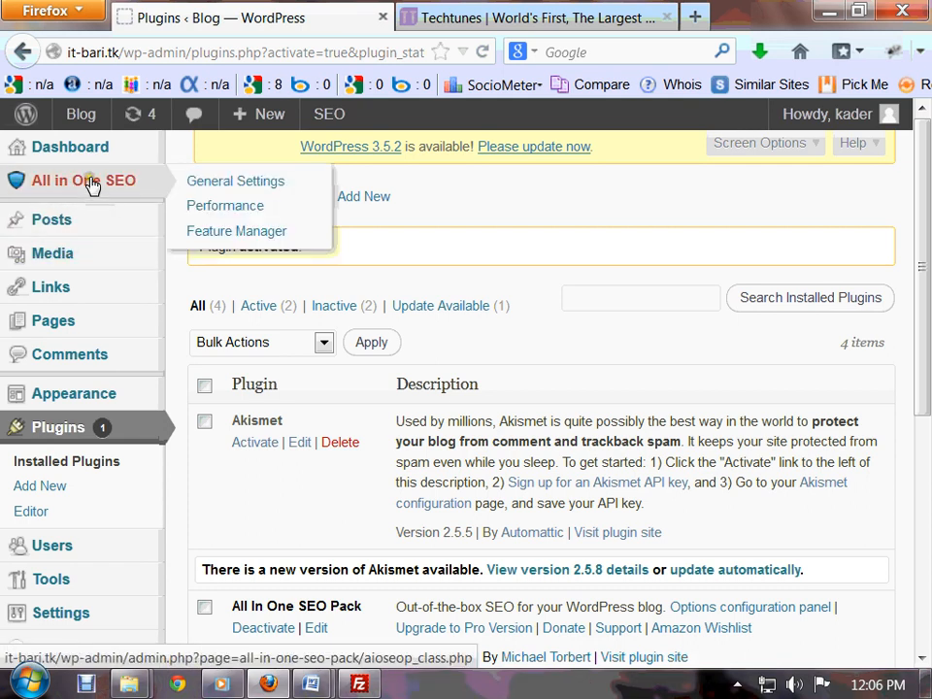
{"action": "mouse_move", "coordinate": [26, 400]}
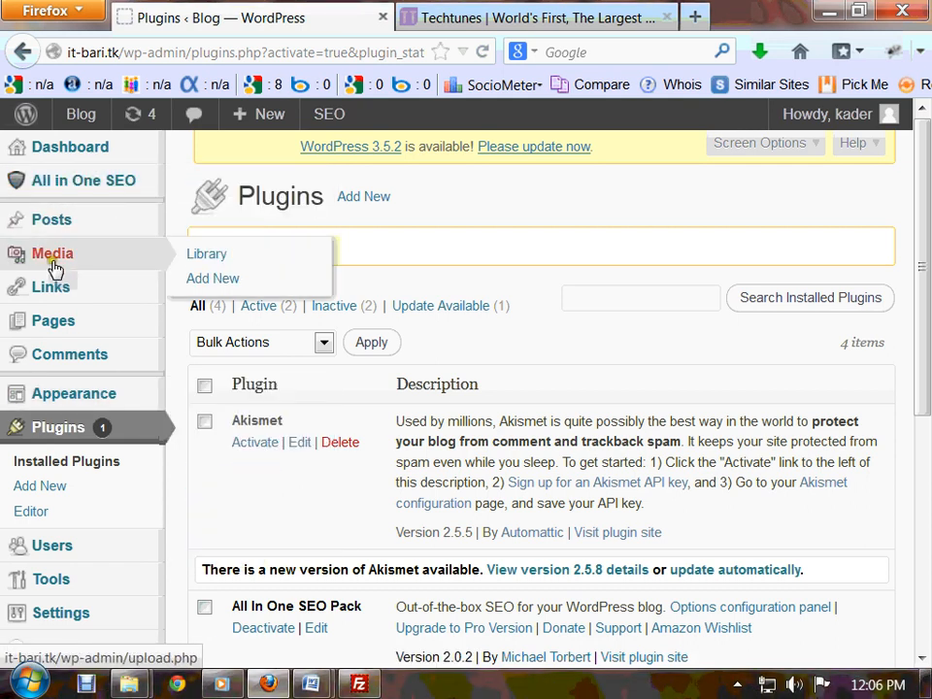
{"action": "mouse_move", "coordinate": [55, 229]}
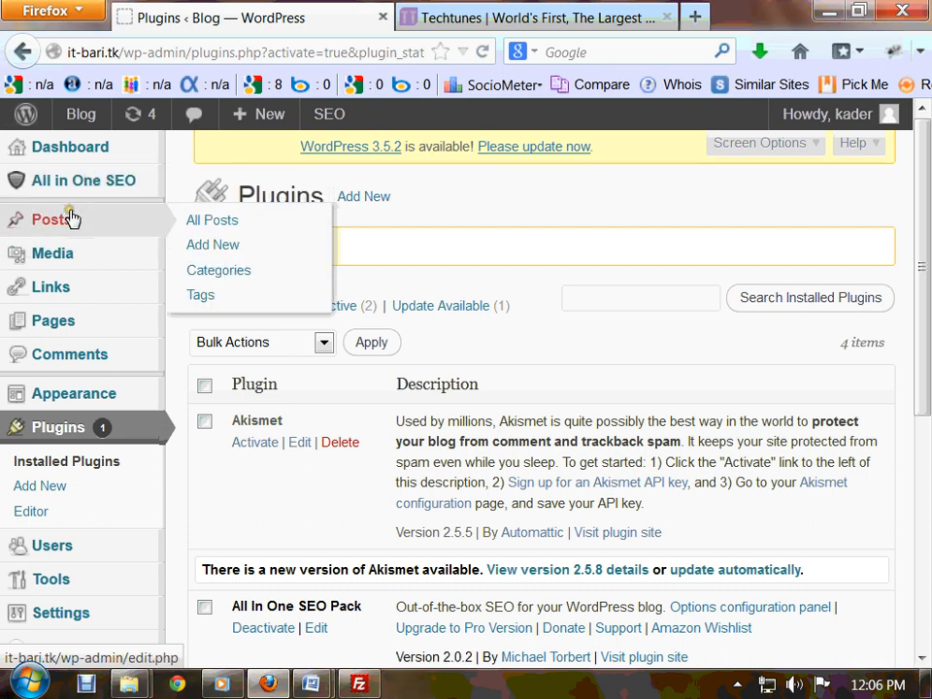
{"action": "left_click", "coordinate": [207, 248]}
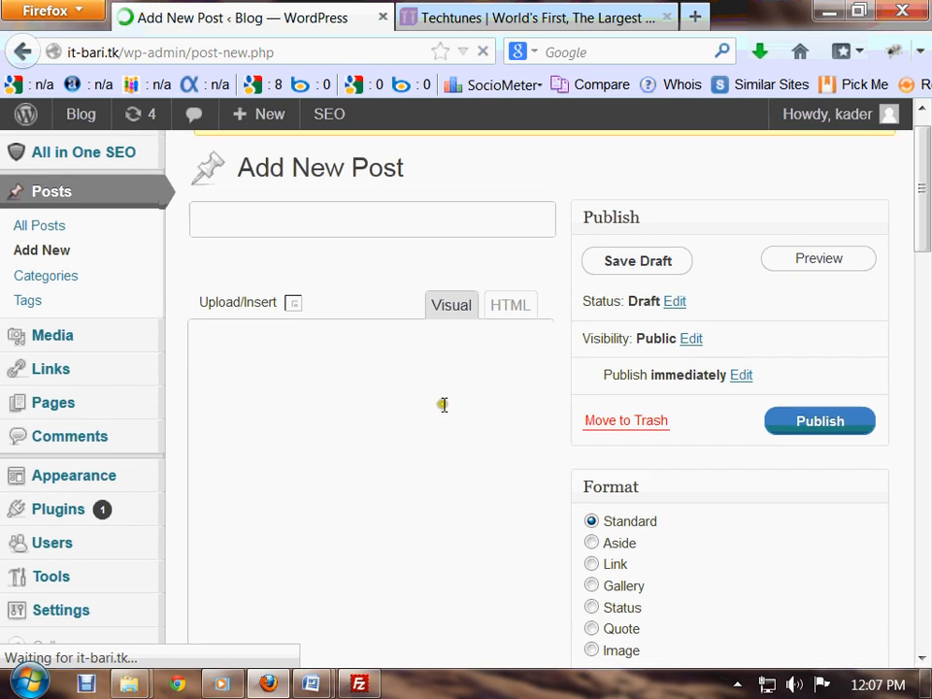
{"action": "left_click", "coordinate": [626, 20]}
{"action": "left_click", "coordinate": [345, 18]}
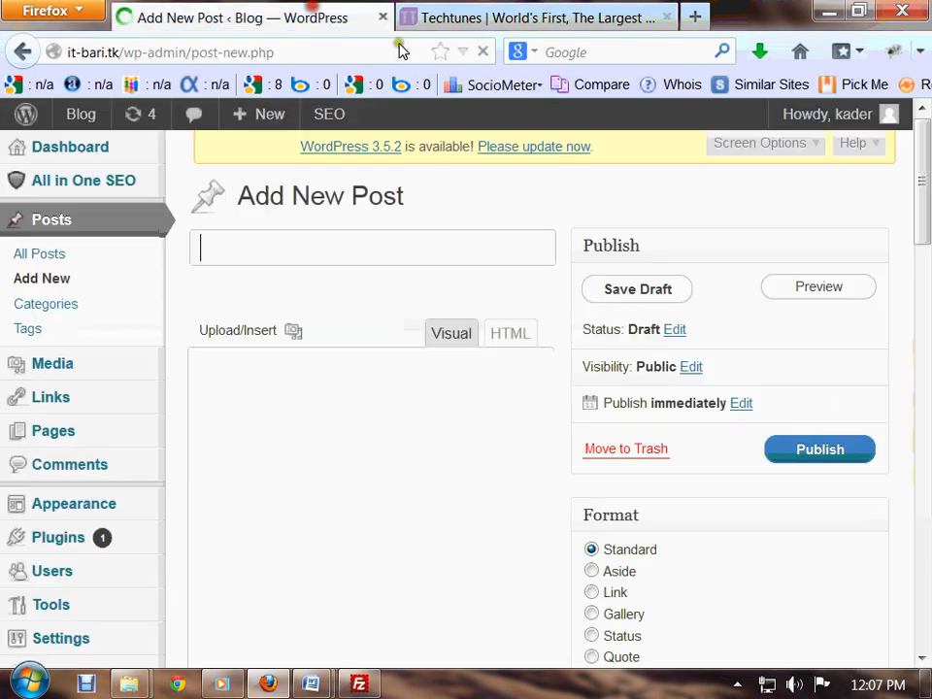
- Search Google for "free article" in a new browser tab, then return to the new post's editor
{"action": "left_click", "coordinate": [694, 17]}
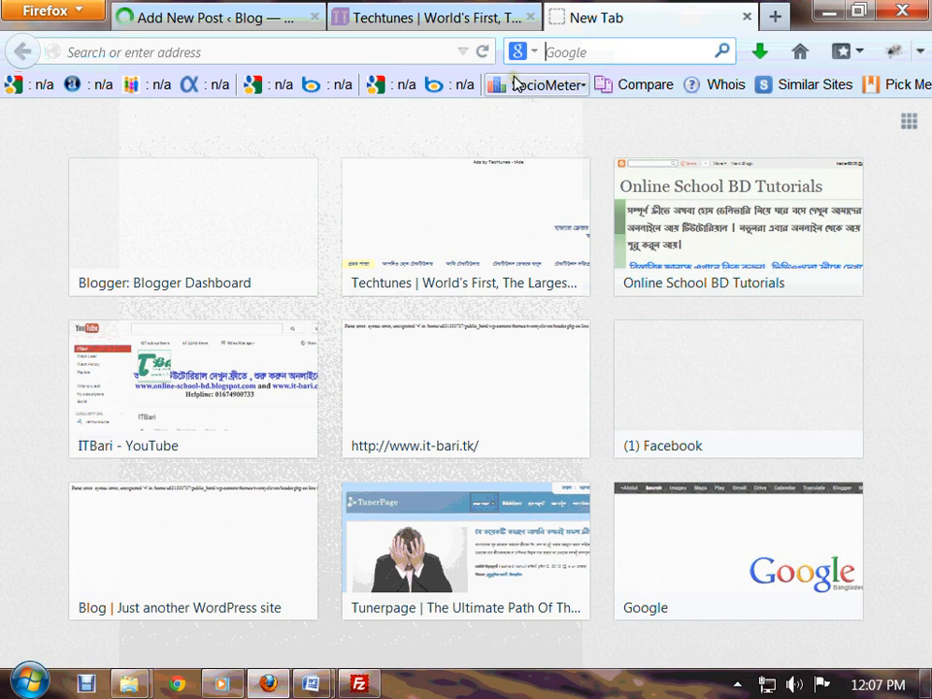
{"action": "type", "text": "free a"}
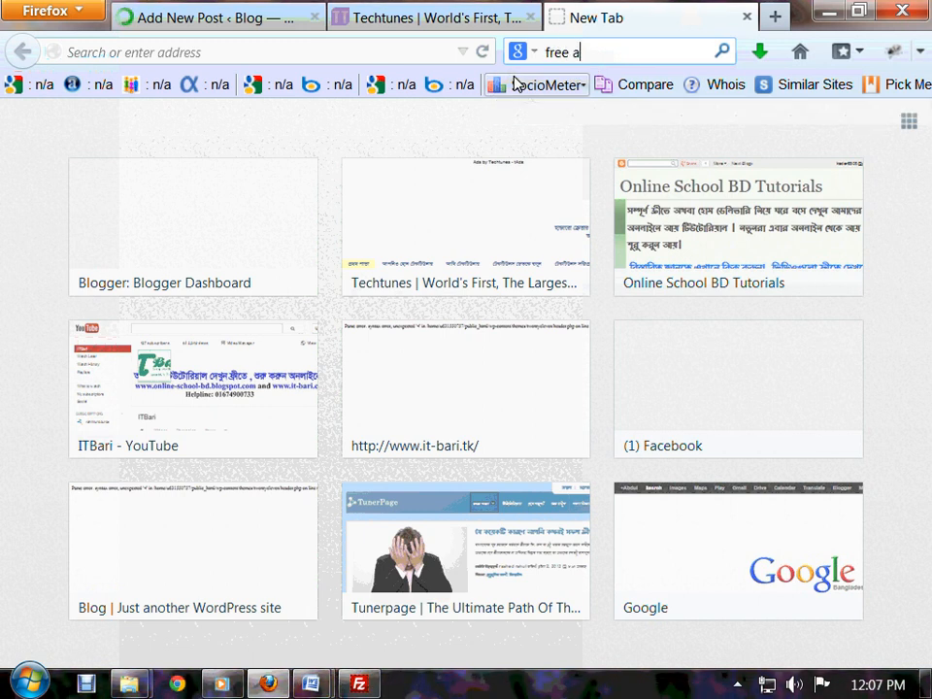
{"action": "type", "text": "rticle"}
{"action": "key", "text": "Return"}
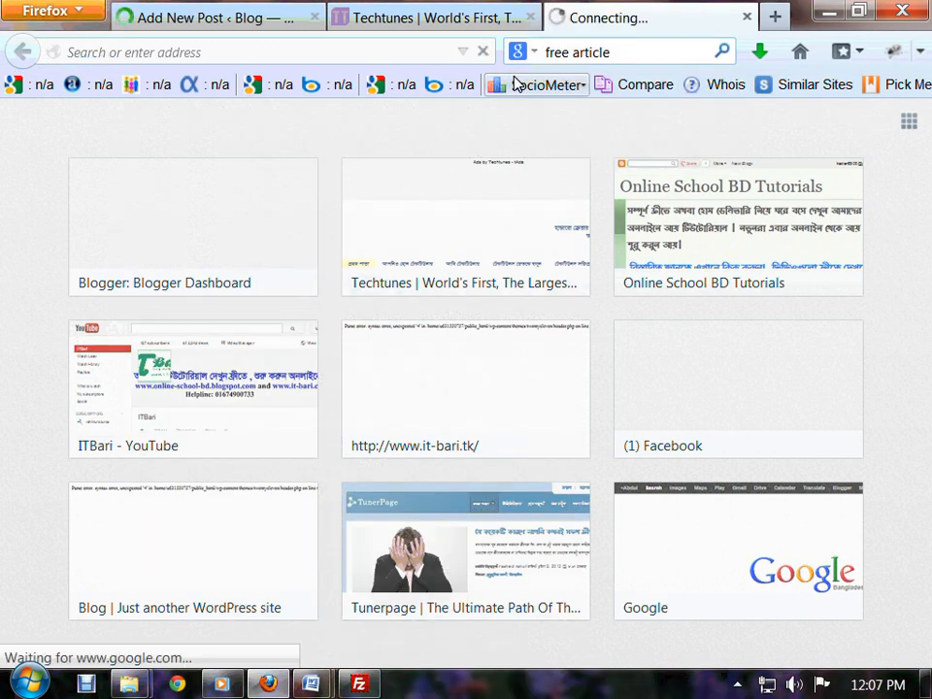
{"action": "left_click", "coordinate": [196, 20]}
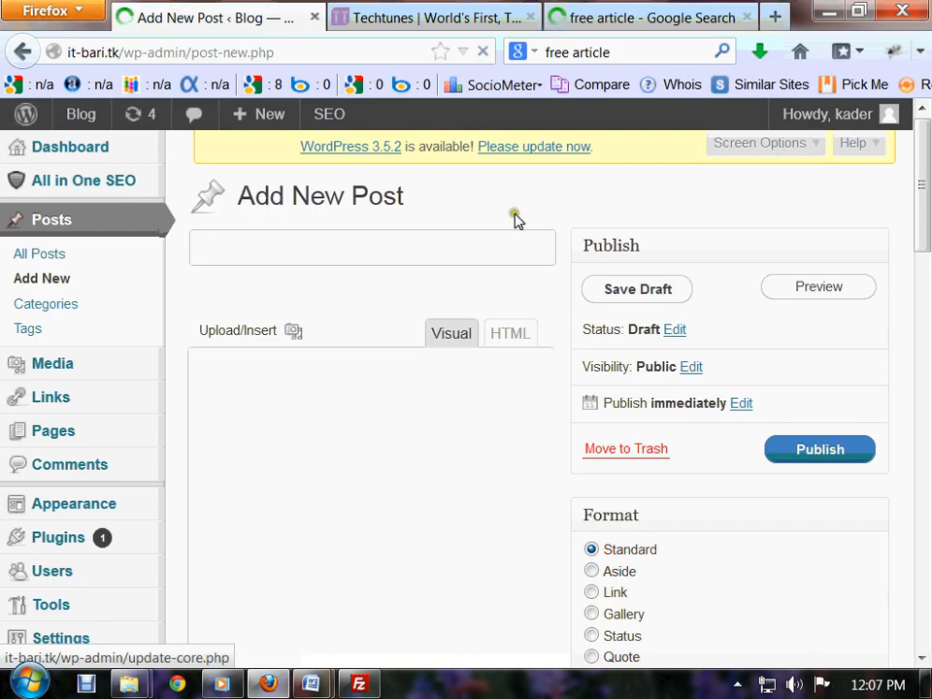
- Open the ArticlesBase.com result from the "free article" search, then return to the new post's editor
{"action": "left_click", "coordinate": [592, 16]}
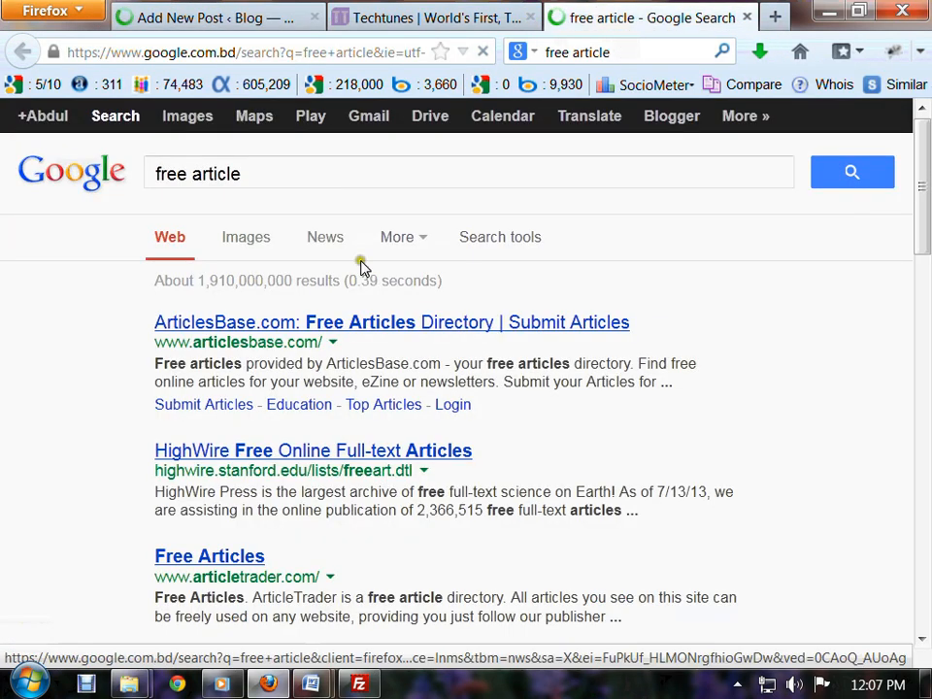
{"action": "left_click", "coordinate": [260, 324]}
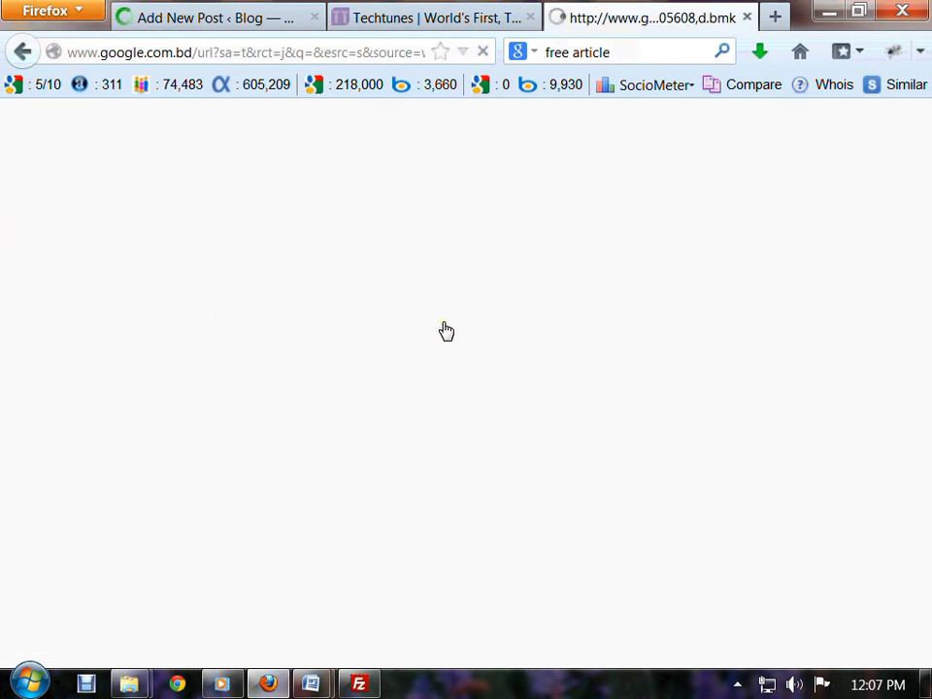
{"action": "left_click", "coordinate": [264, 23]}
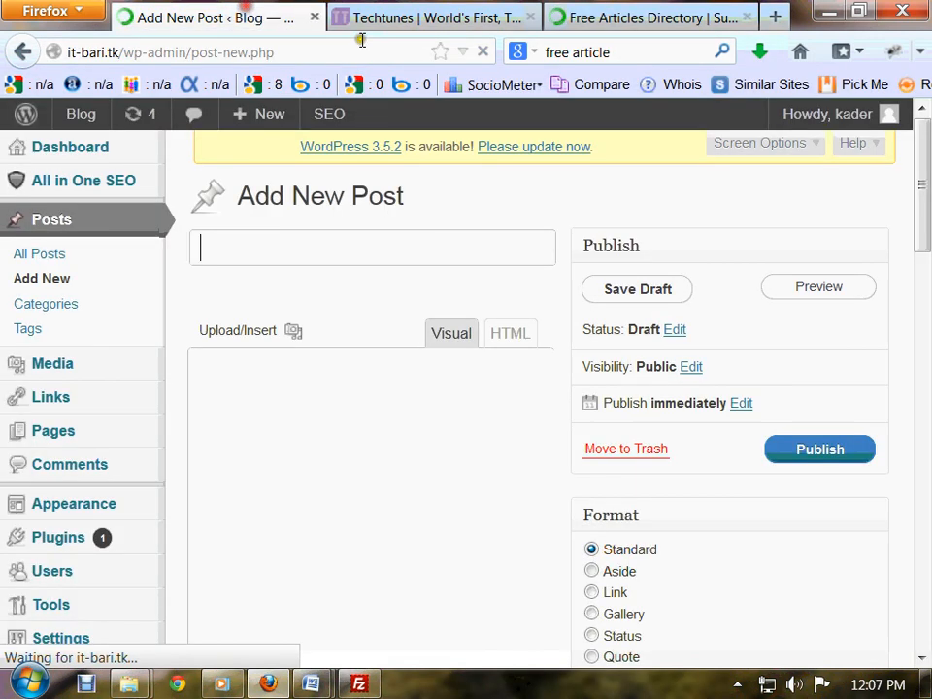
{"action": "left_click", "coordinate": [682, 23]}
{"action": "left_click", "coordinate": [237, 19]}
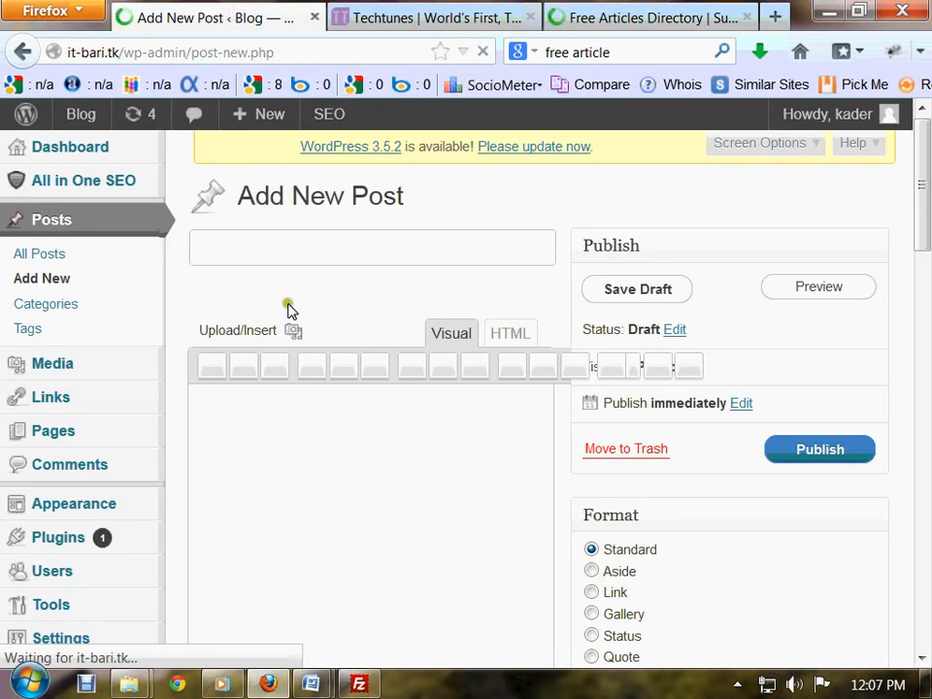
- Open the ArticlesBase article "Make money through work from home online jobs"
{"action": "scroll", "coordinate": [301, 325], "scroll_direction": "down", "scroll_amount": 8}
{"action": "scroll", "coordinate": [312, 322], "scroll_direction": "down", "scroll_amount": 10}
{"action": "scroll", "coordinate": [312, 320], "scroll_direction": "down", "scroll_amount": 7}
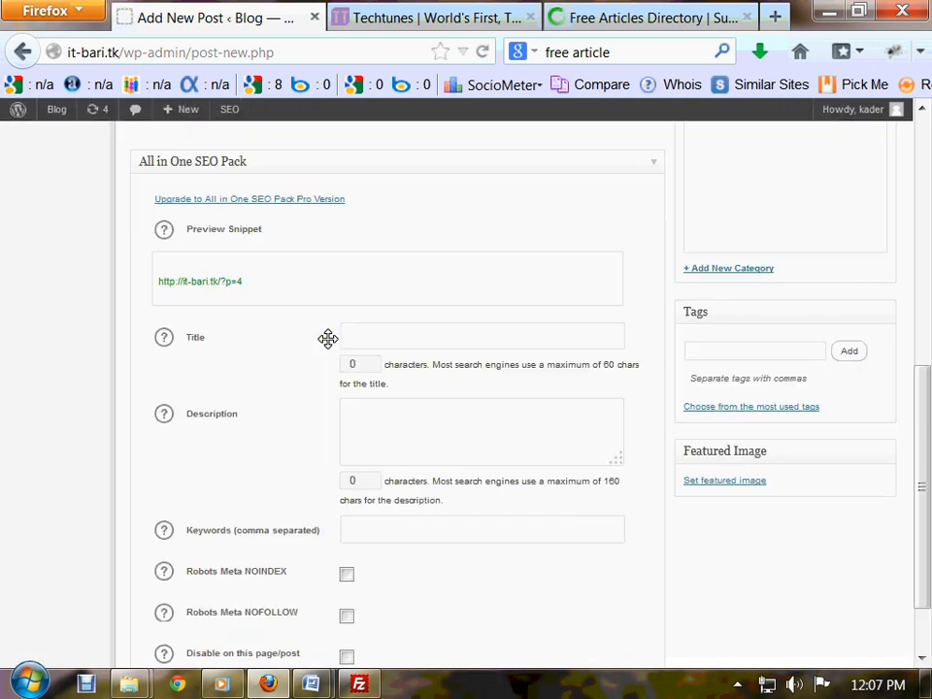
{"action": "scroll", "coordinate": [327, 347], "scroll_direction": "up", "scroll_amount": 10}
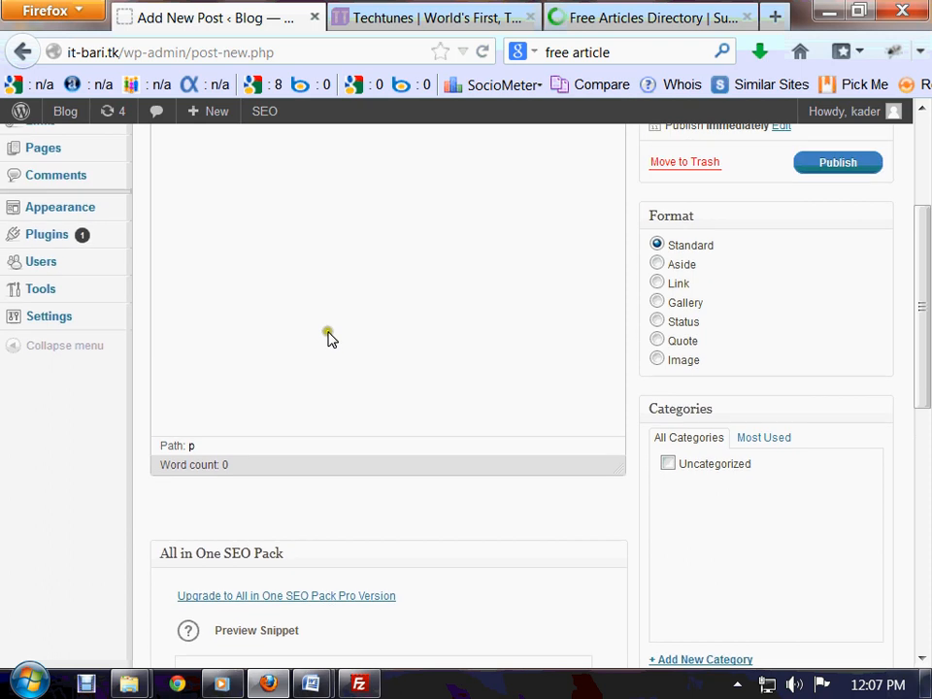
{"action": "left_click", "coordinate": [248, 217]}
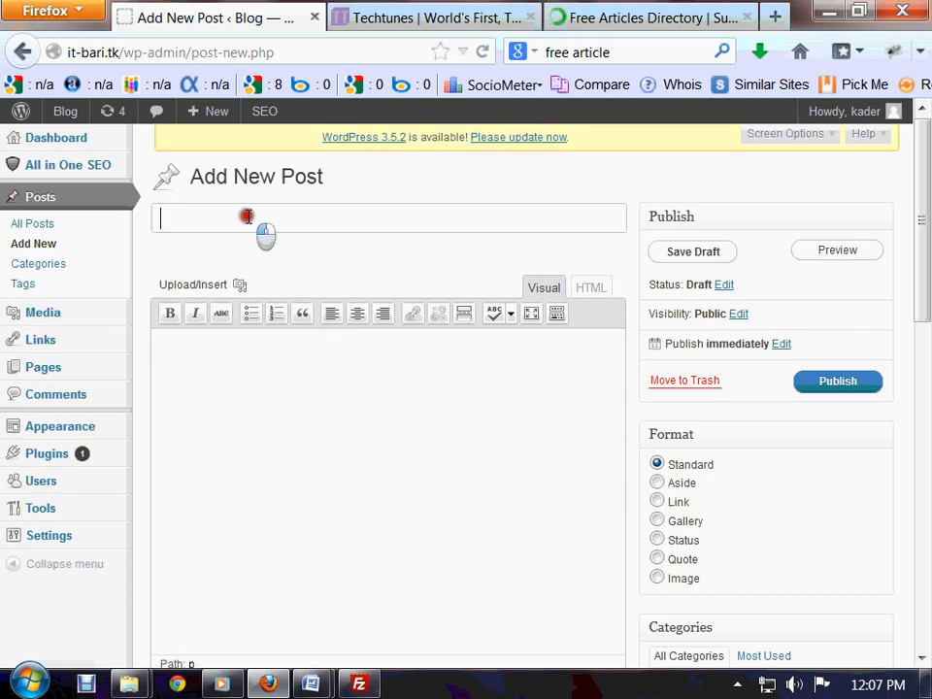
{"action": "left_click", "coordinate": [684, 16]}
{"action": "left_click", "coordinate": [461, 492]}
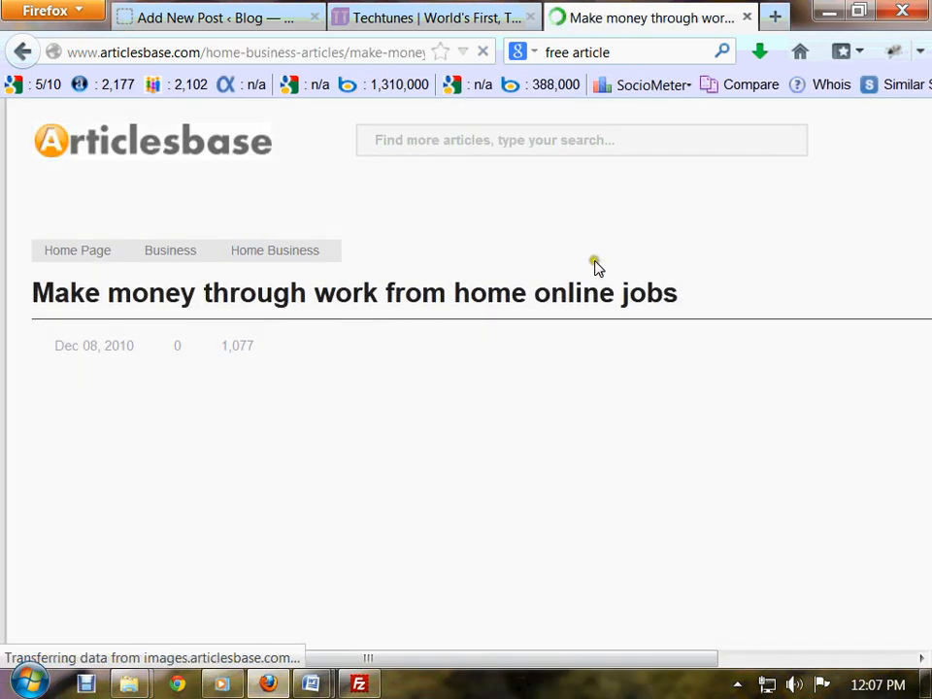
- Copy the article's headline into the new post's title
{"action": "left_click_drag", "start_coordinate": [678, 293], "coordinate": [31, 317]}
{"action": "key", "text": "ctrl+c"}
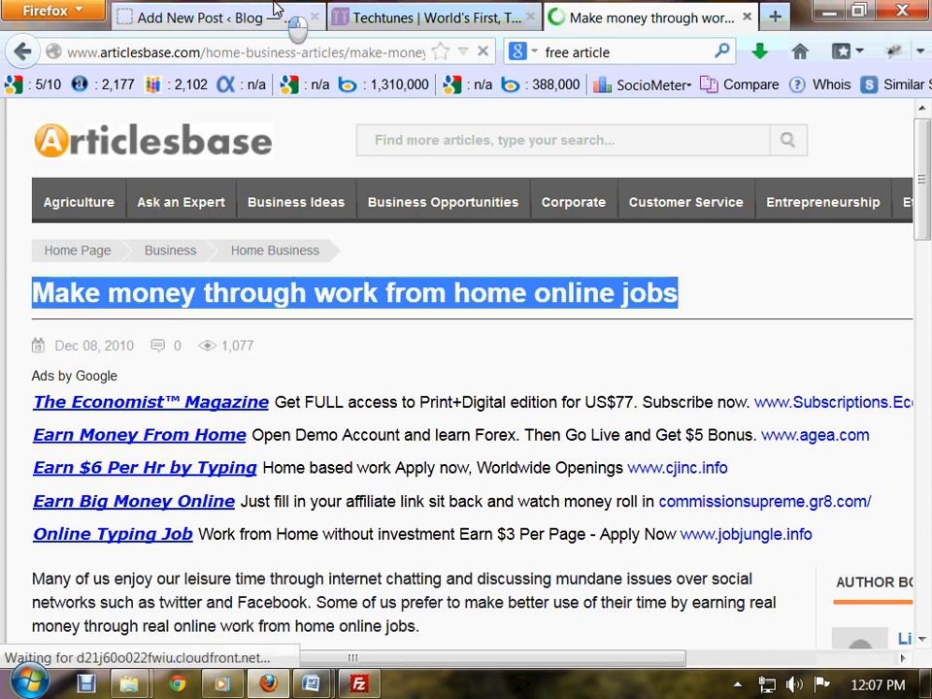
{"action": "left_click", "coordinate": [276, 11]}
{"action": "key", "text": "ctrl+v"}
- Copy the article's body text, up to the paragraph ending "proposed online home job", into the new post's content
{"action": "left_click", "coordinate": [374, 471]}
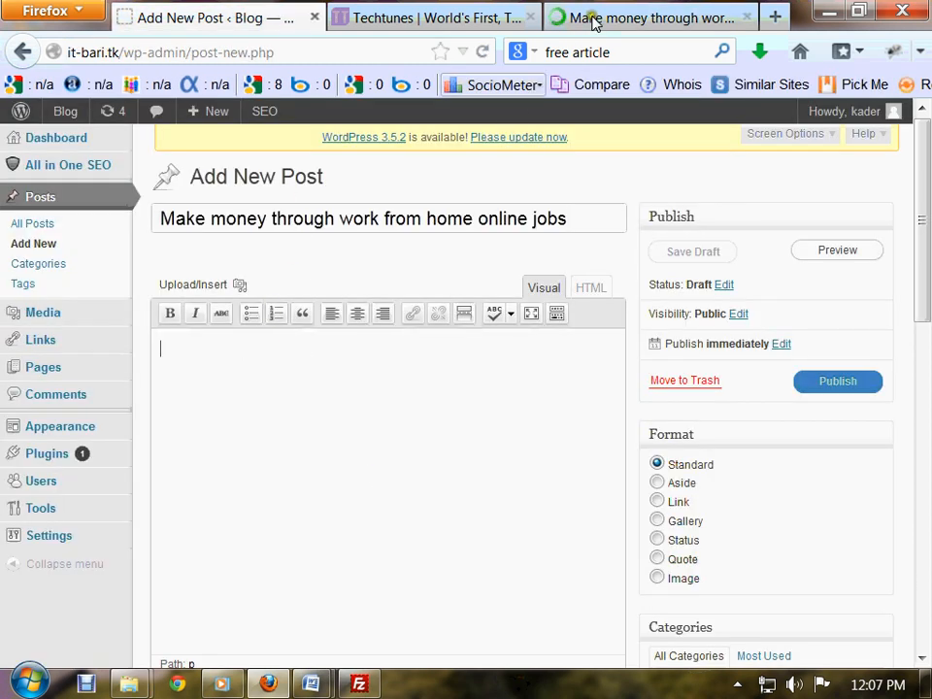
{"action": "left_click", "coordinate": [586, 20]}
{"action": "left_click_drag", "start_coordinate": [19, 409], "coordinate": [318, 506]}
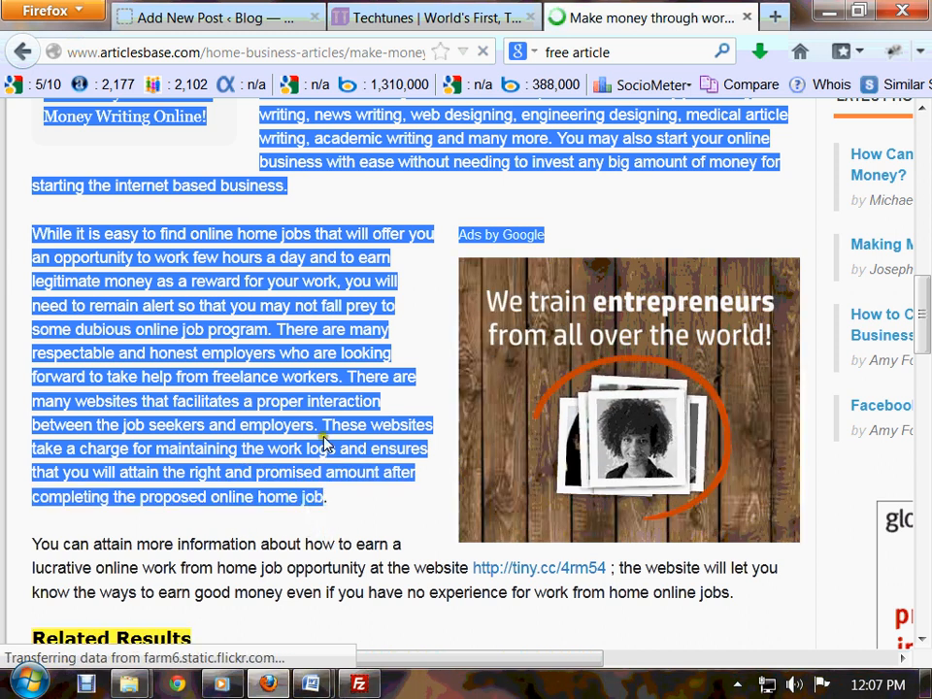
{"action": "left_click", "coordinate": [272, 13]}
{"action": "left_click", "coordinate": [302, 428]}
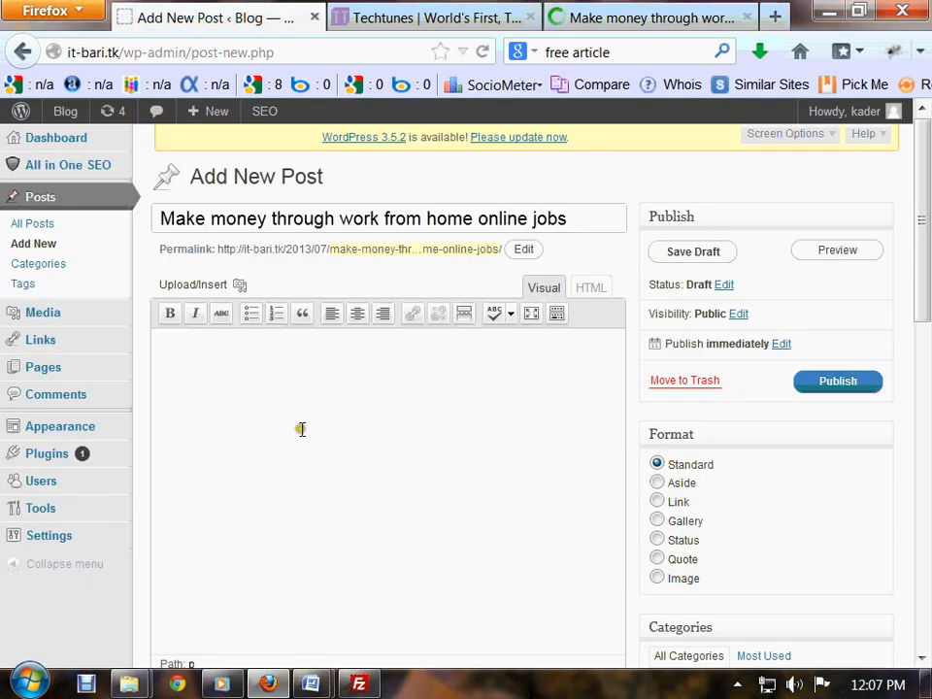
{"action": "key", "text": "ctrl+v"}
- Examine the All in One SEO Pack title, description and keywords fields, comparing them with the post's title and the source article
{"action": "scroll", "coordinate": [442, 432], "scroll_direction": "down", "scroll_amount": 5}
{"action": "scroll", "coordinate": [777, 454], "scroll_direction": "down", "scroll_amount": 3}
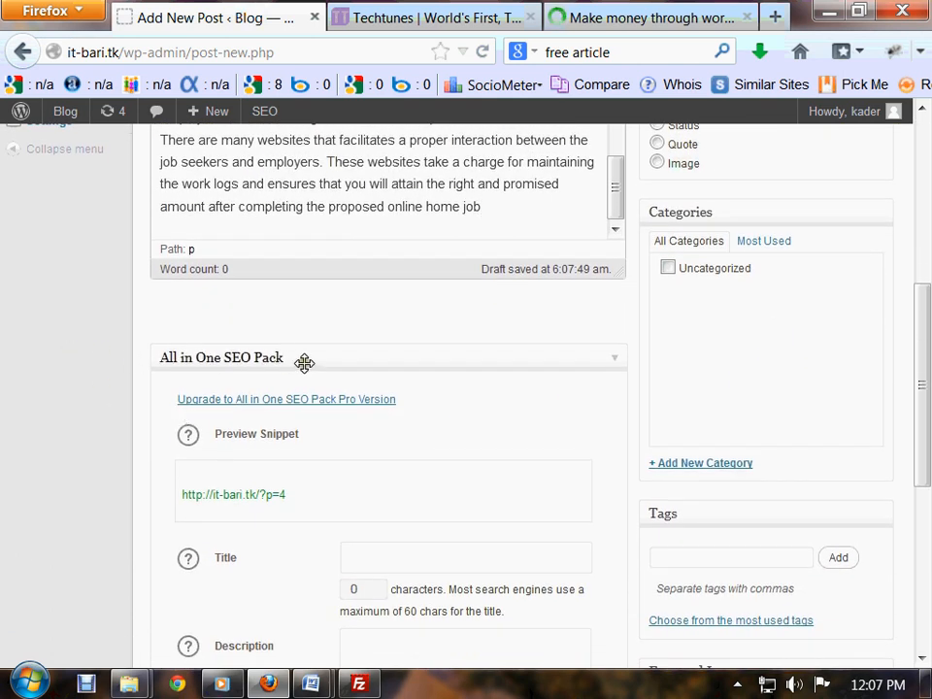
{"action": "scroll", "coordinate": [308, 408], "scroll_direction": "down", "scroll_amount": 4}
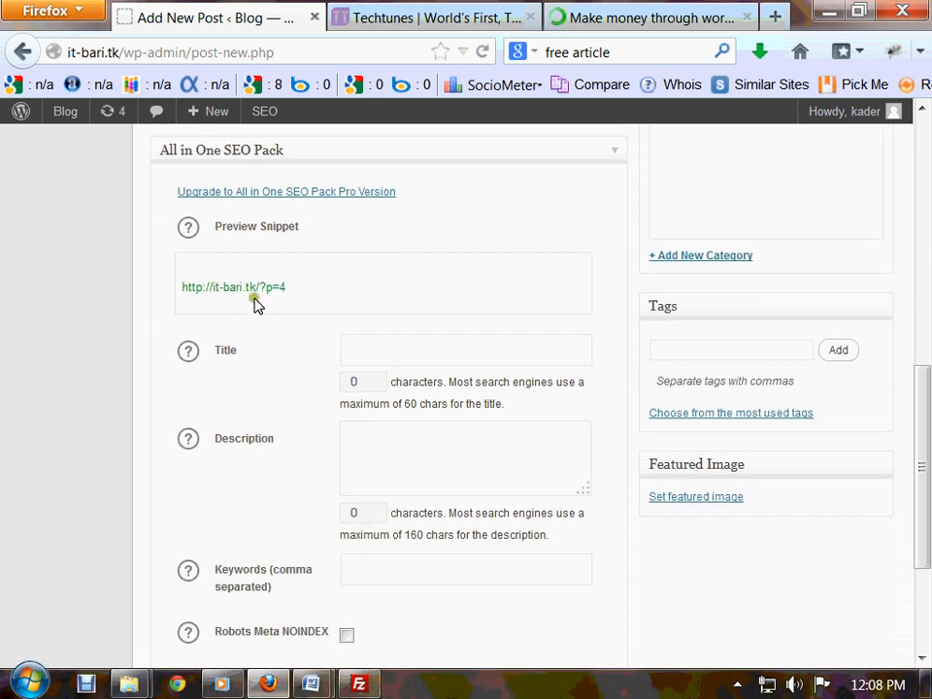
{"action": "left_click", "coordinate": [376, 349]}
{"action": "scroll", "coordinate": [377, 349], "scroll_direction": "up", "scroll_amount": 5}
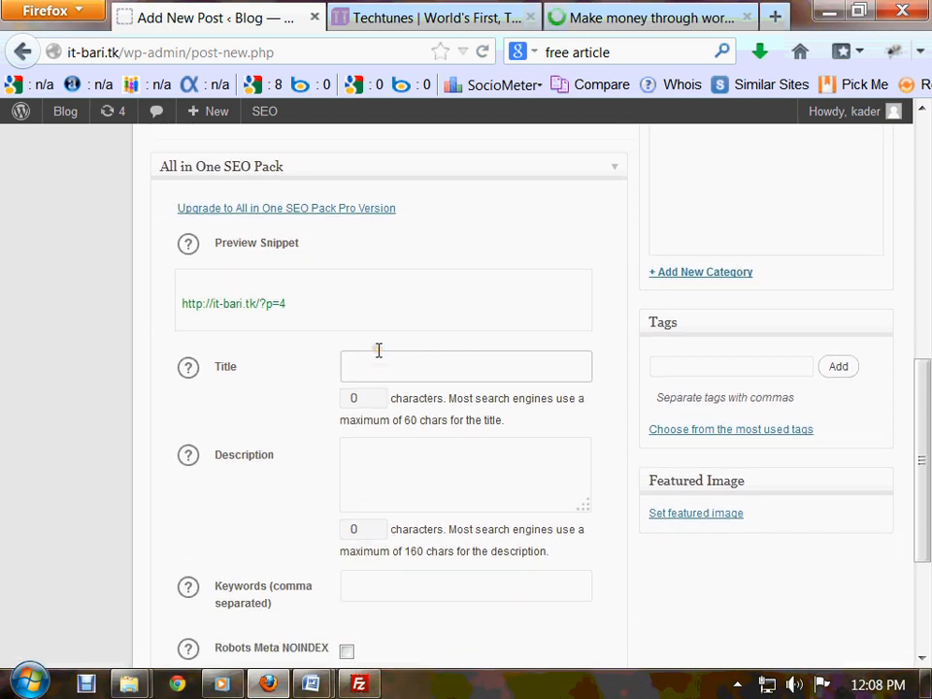
{"action": "scroll", "coordinate": [377, 354], "scroll_direction": "up", "scroll_amount": 7}
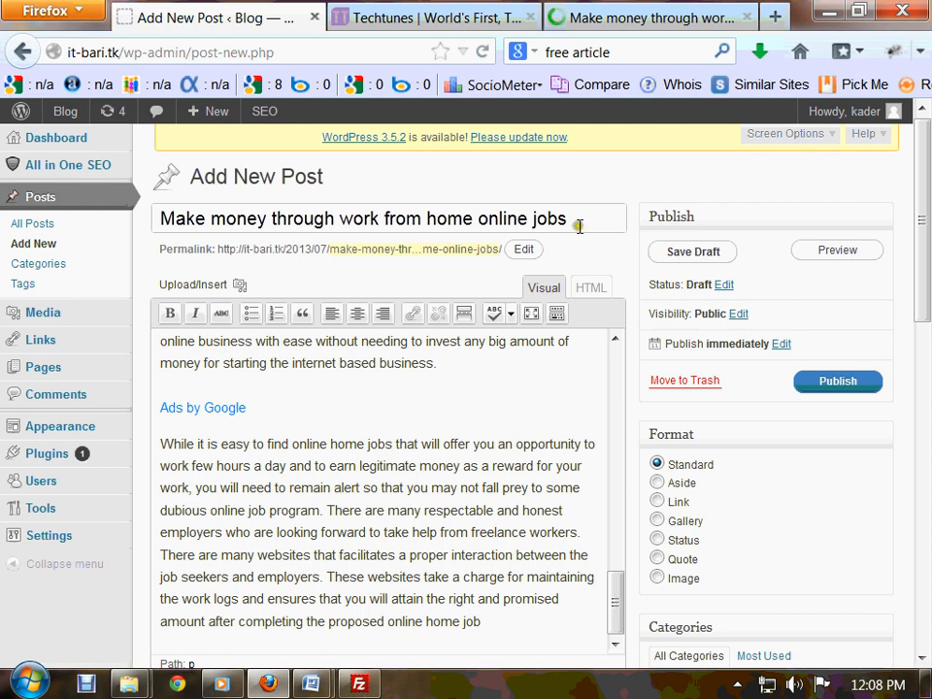
{"action": "left_click_drag", "start_coordinate": [579, 223], "coordinate": [160, 221]}
{"action": "scroll", "coordinate": [217, 329], "scroll_direction": "down", "scroll_amount": 10}
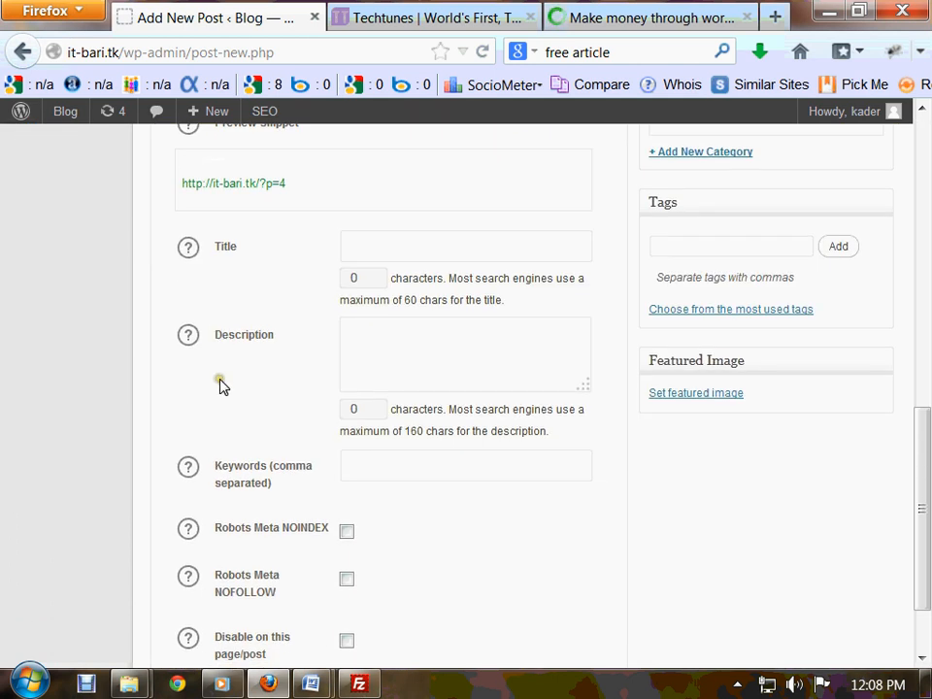
{"action": "left_click", "coordinate": [393, 243]}
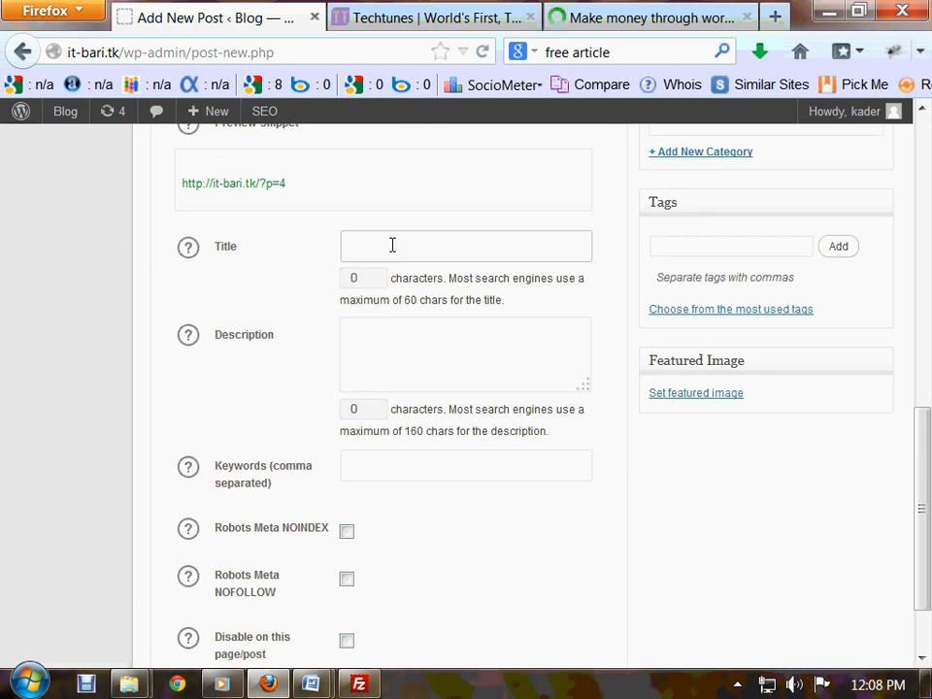
{"action": "left_click", "coordinate": [598, 20]}
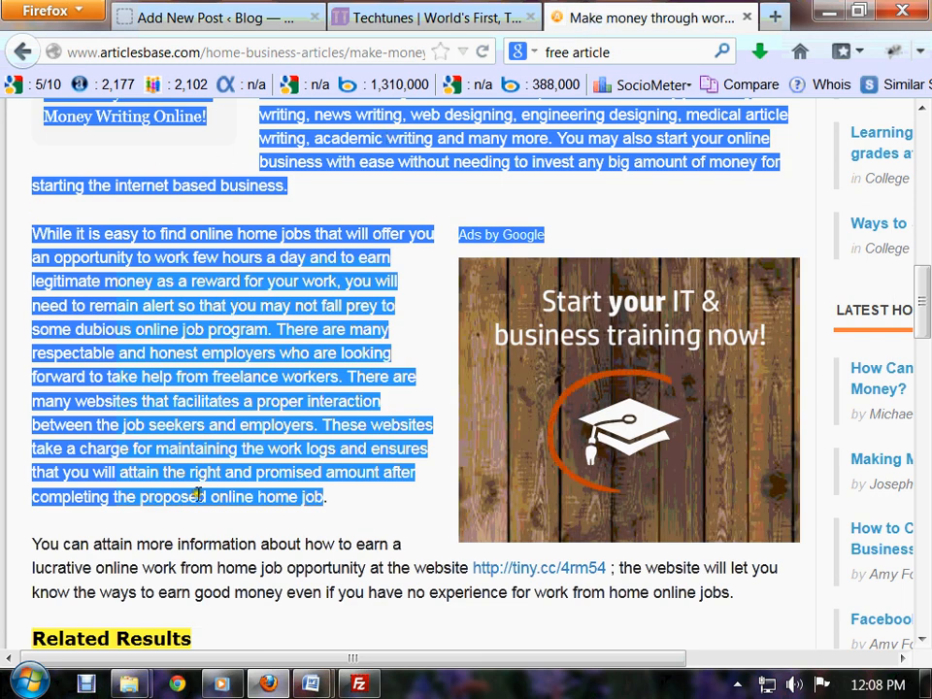
{"action": "scroll", "coordinate": [385, 515], "scroll_direction": "up", "scroll_amount": 10}
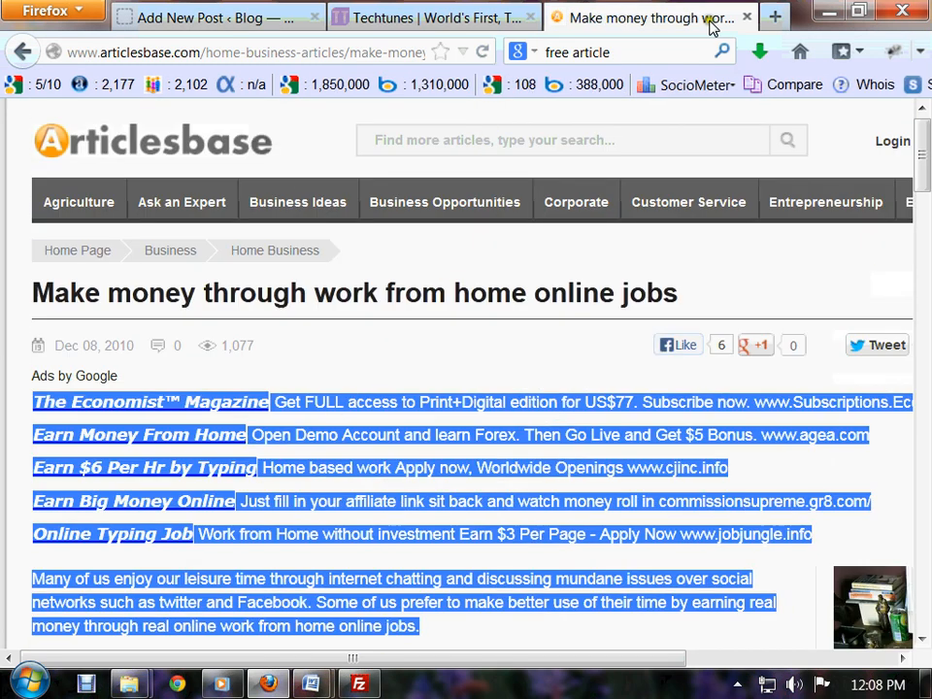
{"action": "left_click", "coordinate": [184, 18]}
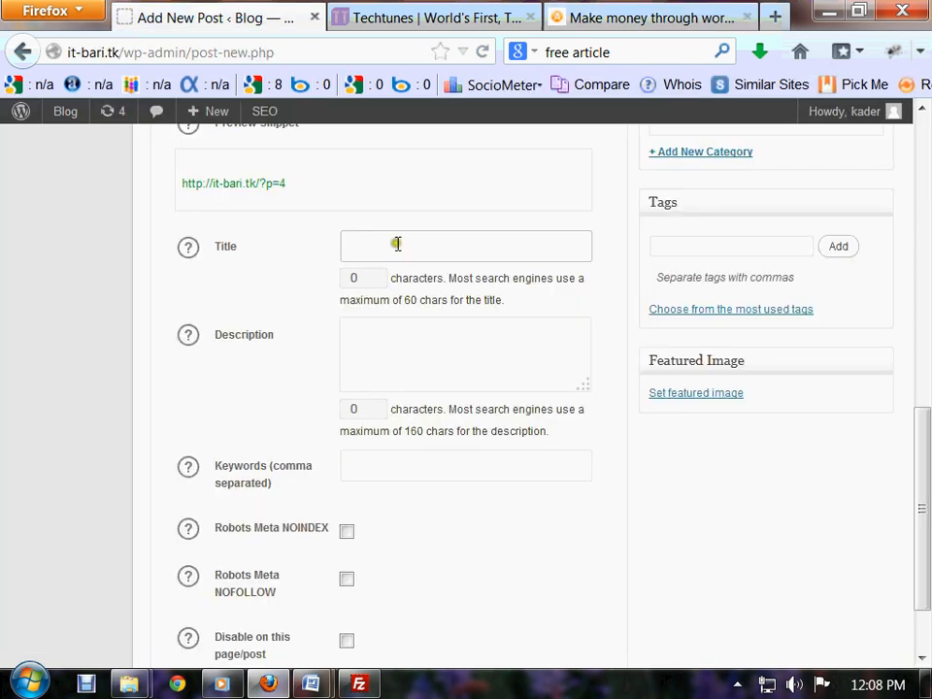
{"action": "left_click", "coordinate": [396, 244]}
{"action": "left_click", "coordinate": [395, 243]}
{"action": "scroll", "coordinate": [395, 243], "scroll_direction": "up", "scroll_amount": 8}
{"action": "scroll", "coordinate": [412, 282], "scroll_direction": "up", "scroll_amount": 3}
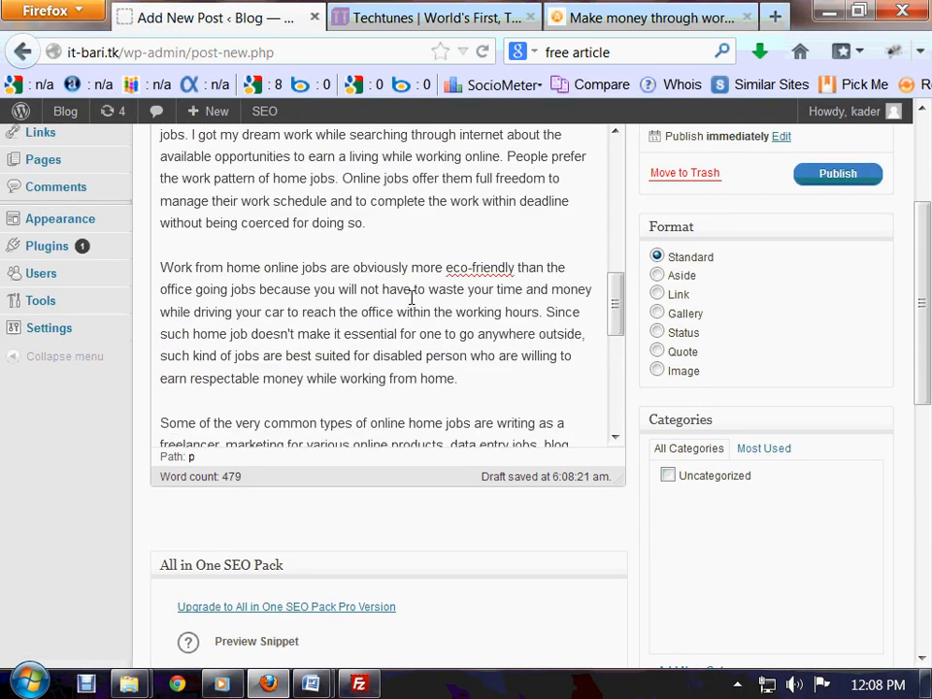
- Set the post's All in One SEO Pack title to "monwy earning title"
{"action": "scroll", "coordinate": [551, 380], "scroll_direction": "down", "scroll_amount": 6}
{"action": "left_click", "coordinate": [456, 457]}
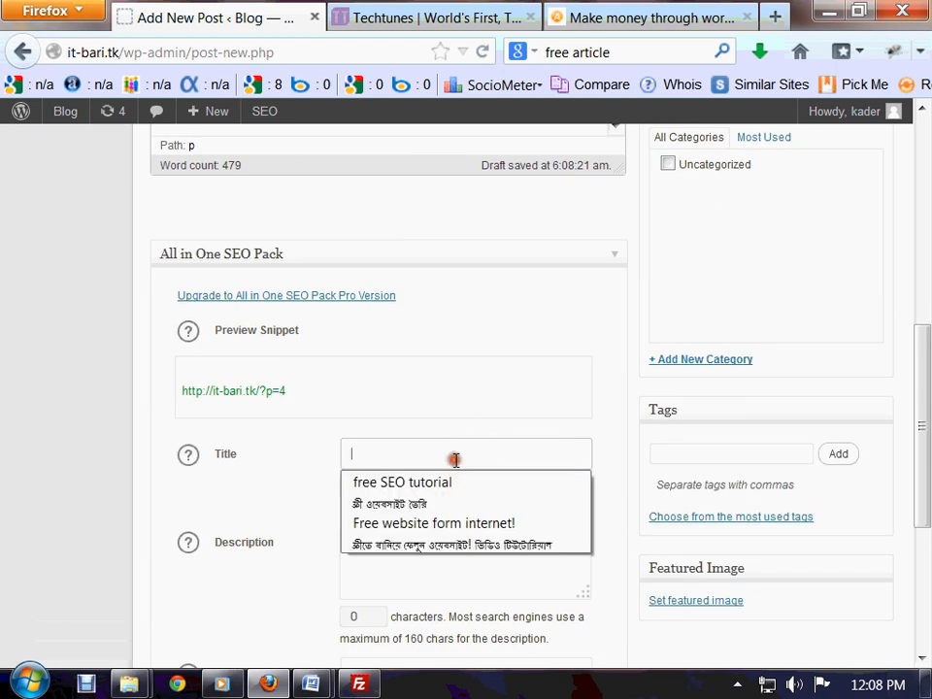
{"action": "type", "text": "mo"}
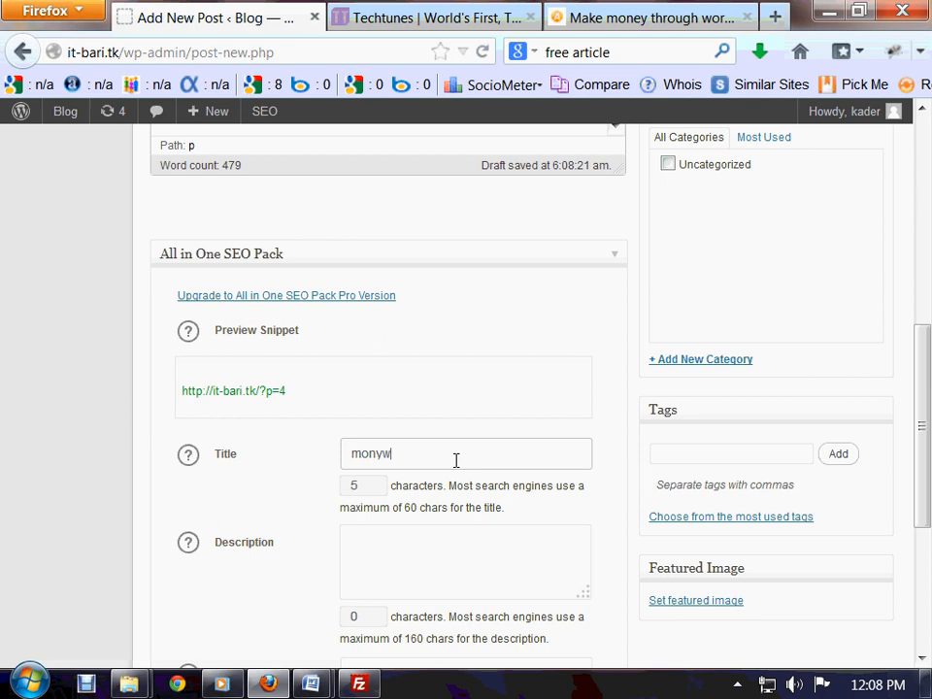
{"action": "type", "text": "nwy earl"}
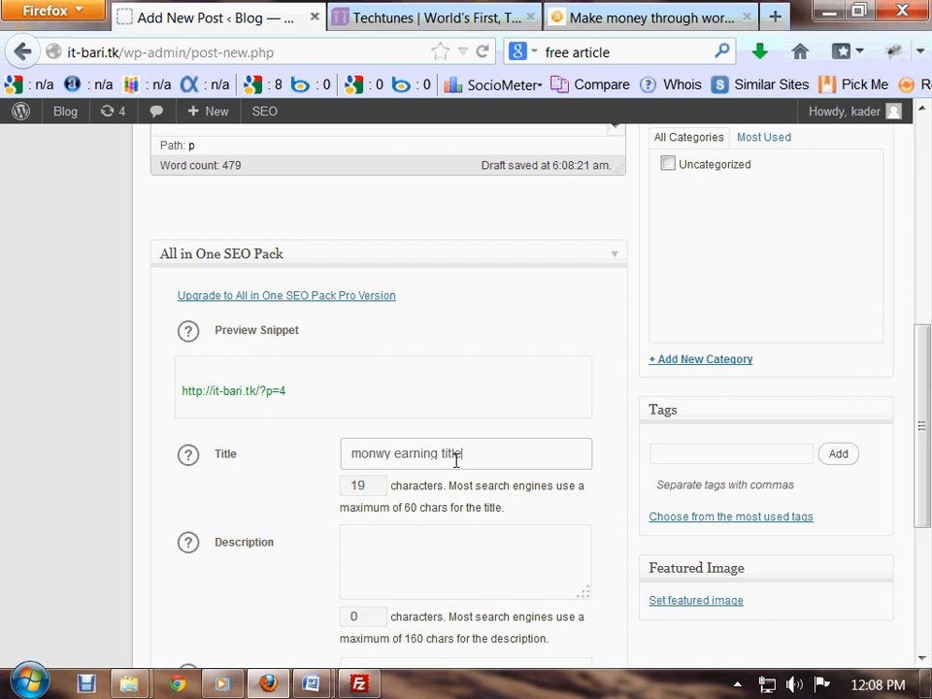
- Set the post's SEO description to "this post is about money earning from home and abroad."
{"action": "scroll", "coordinate": [424, 486], "scroll_direction": "down", "scroll_amount": 3}
{"action": "left_click", "coordinate": [432, 362]}
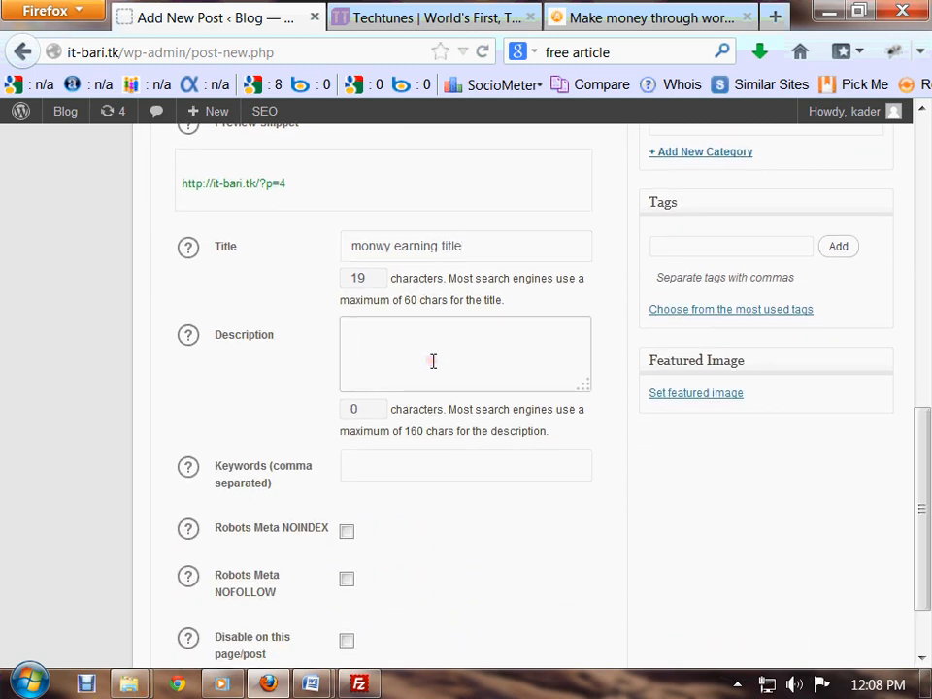
{"action": "scroll", "coordinate": [433, 363], "scroll_direction": "up", "scroll_amount": 9}
{"action": "scroll", "coordinate": [431, 362], "scroll_direction": "up", "scroll_amount": 4}
{"action": "scroll", "coordinate": [259, 401], "scroll_direction": "down", "scroll_amount": 10}
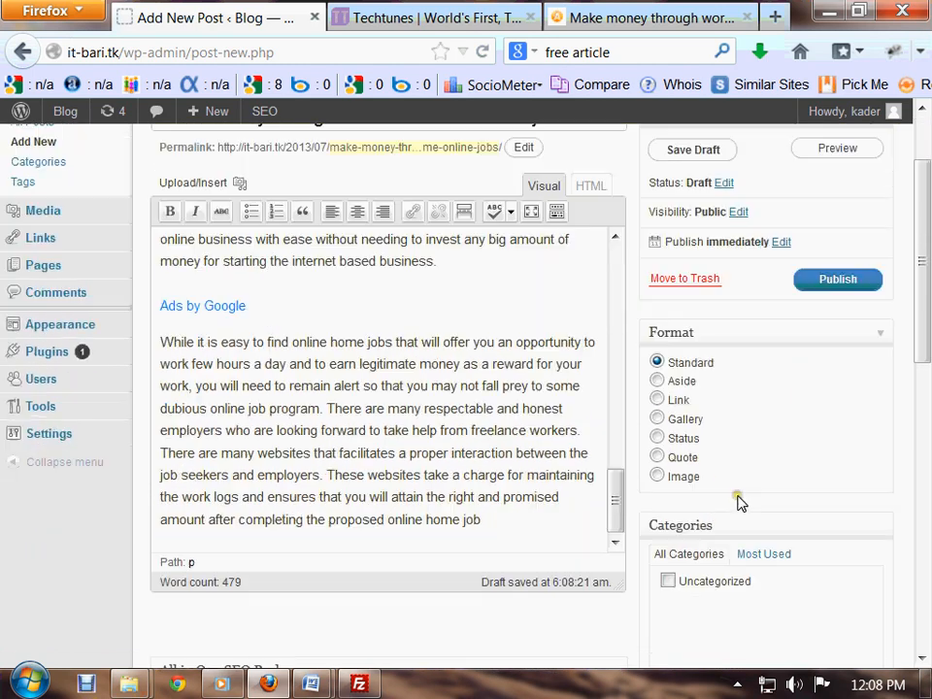
{"action": "left_click", "coordinate": [505, 560]}
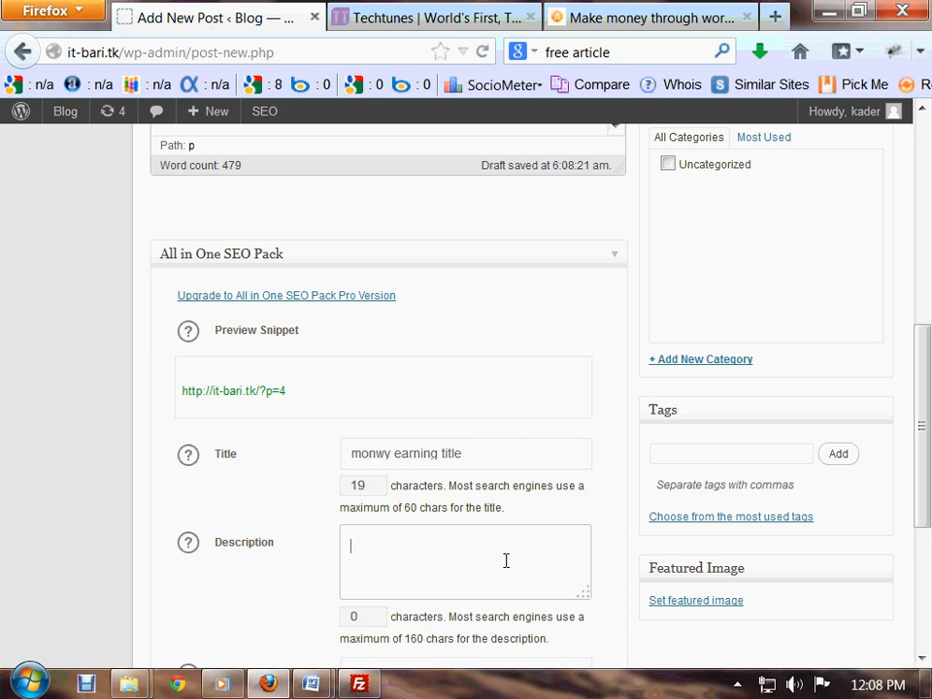
{"action": "type", "text": "This i"}
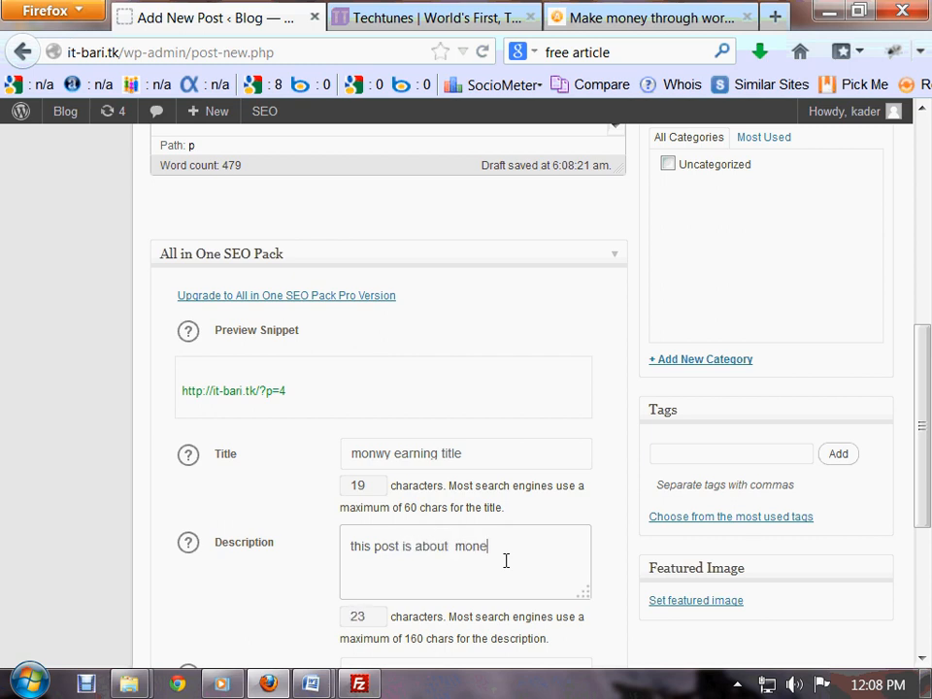
{"action": "type", "text": "from home and abroad."}
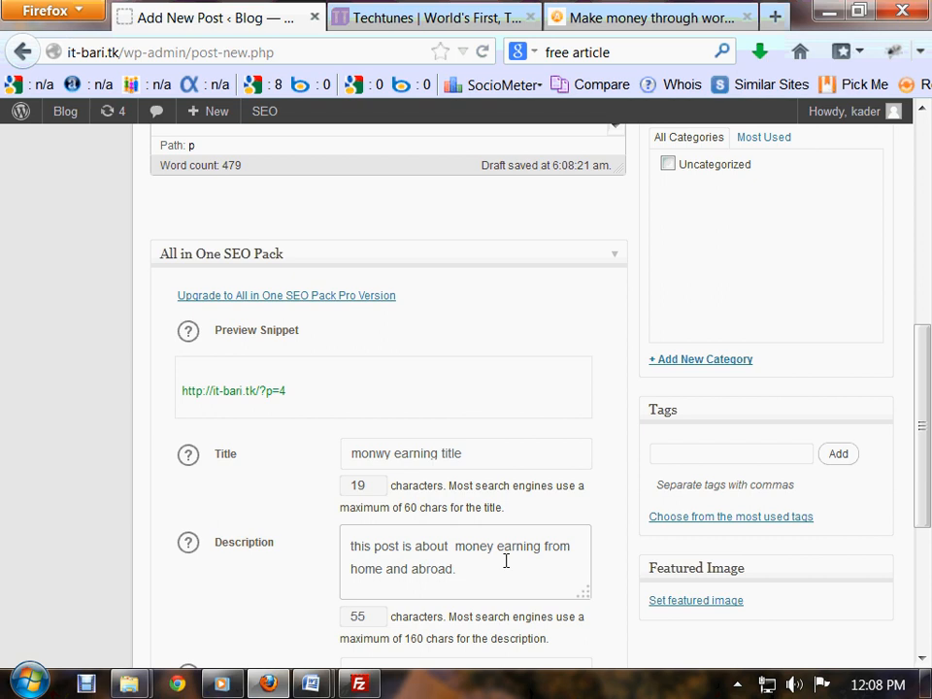
- Set the post's All in One SEO Pack keywords to "money earning, online money, money, online, earning"
{"action": "scroll", "coordinate": [505, 561], "scroll_direction": "down", "scroll_amount": 5}
{"action": "scroll", "coordinate": [483, 318], "scroll_direction": "up", "scroll_amount": 2}
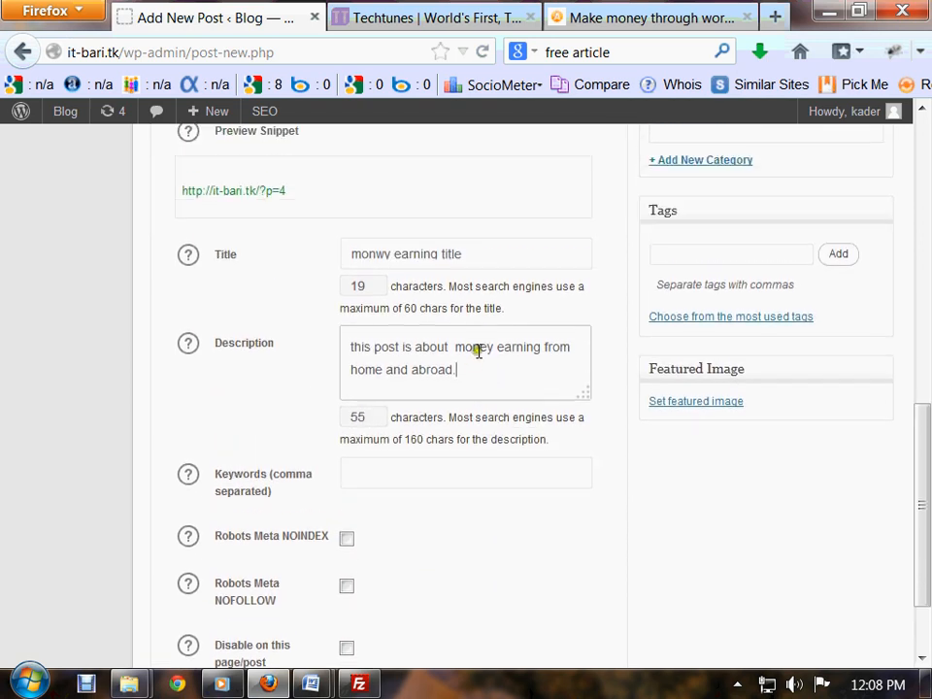
{"action": "left_click_drag", "start_coordinate": [477, 375], "coordinate": [320, 391]}
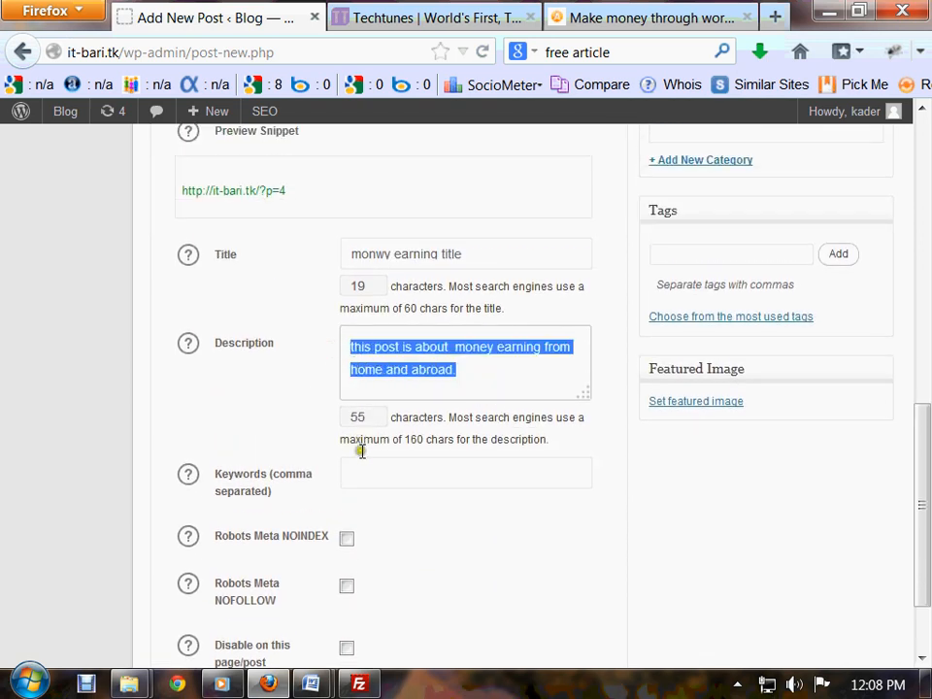
{"action": "left_click", "coordinate": [382, 485]}
{"action": "left_click_drag", "start_coordinate": [277, 496], "coordinate": [189, 471]}
{"action": "left_click", "coordinate": [402, 480]}
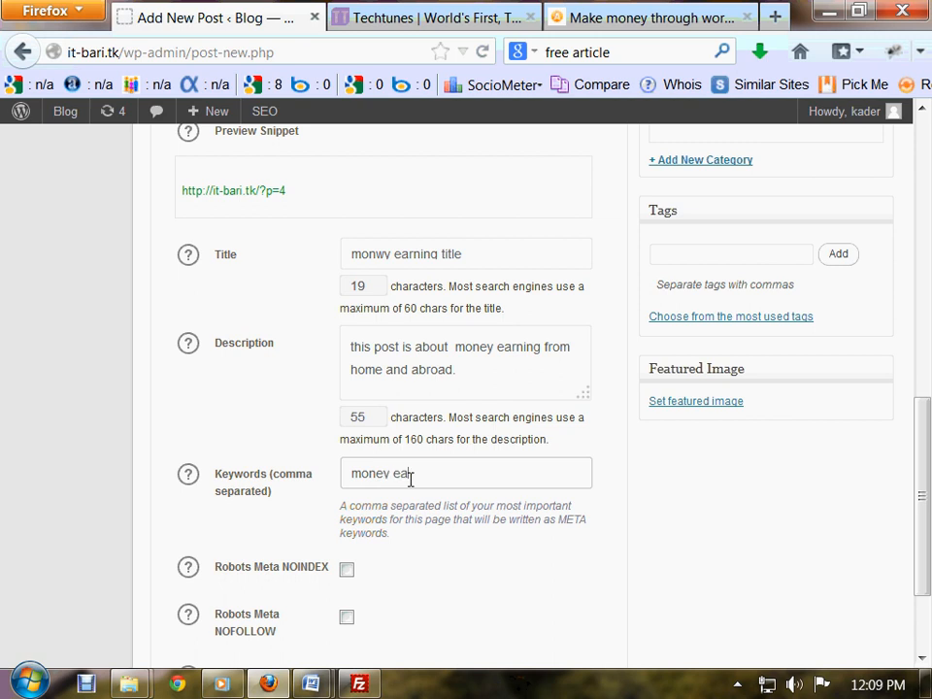
{"action": "type", "text": "online money, money,"}
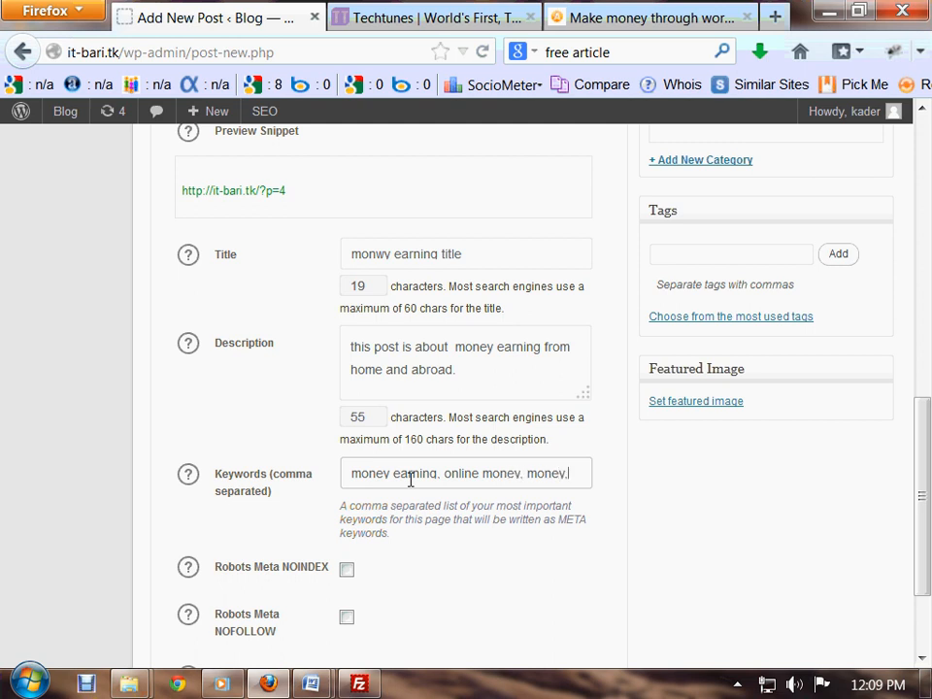
{"action": "type", "text": "ine"}
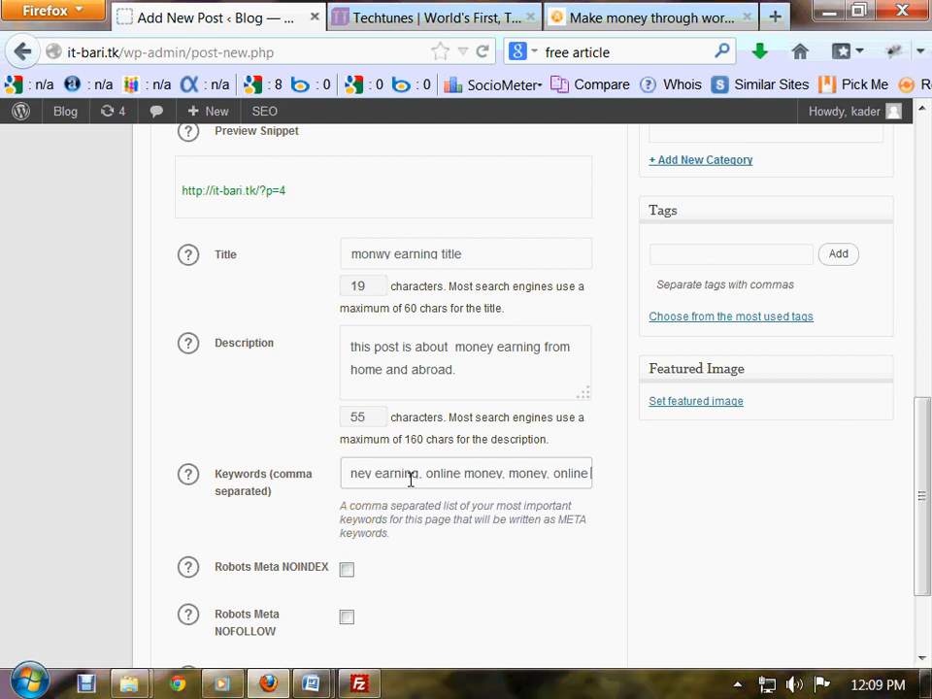
{"action": "type", "text": ", e"}
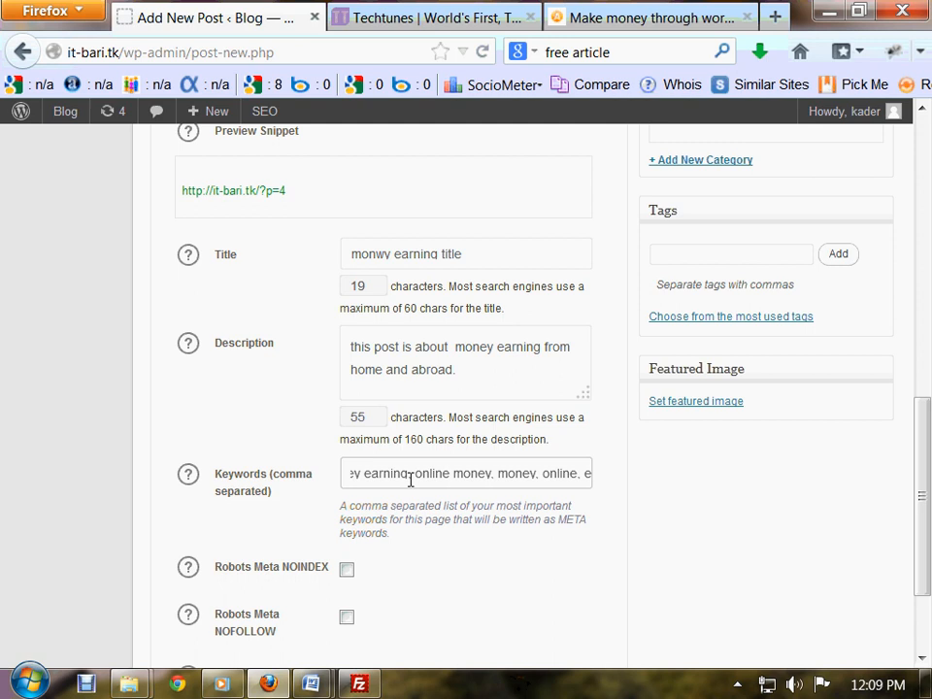
{"action": "type", "text": "arl"}
{"action": "type", "text": "nin"}
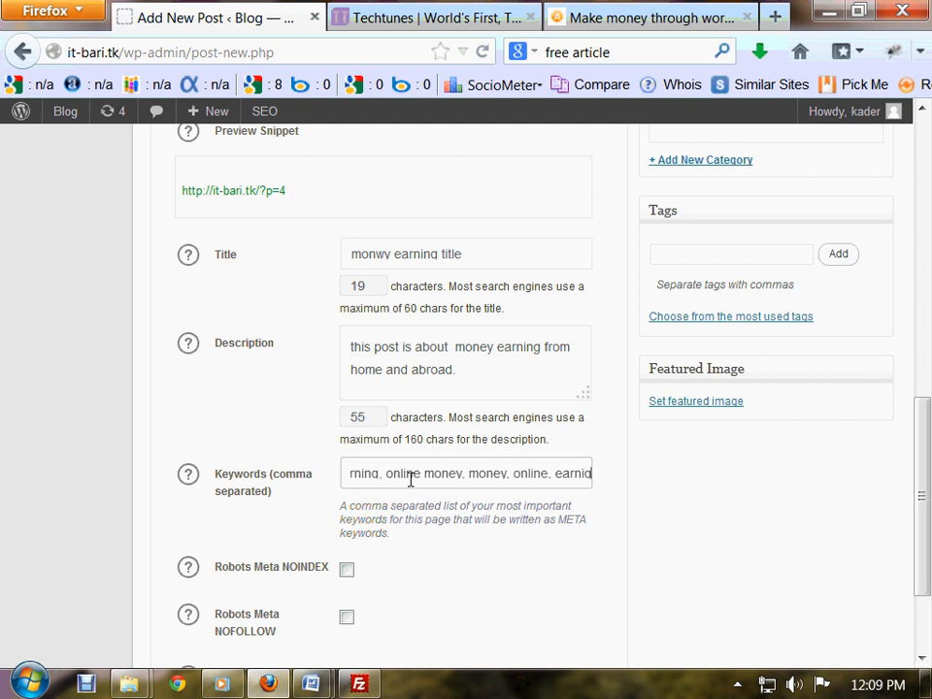
{"action": "type", "text": "g"}
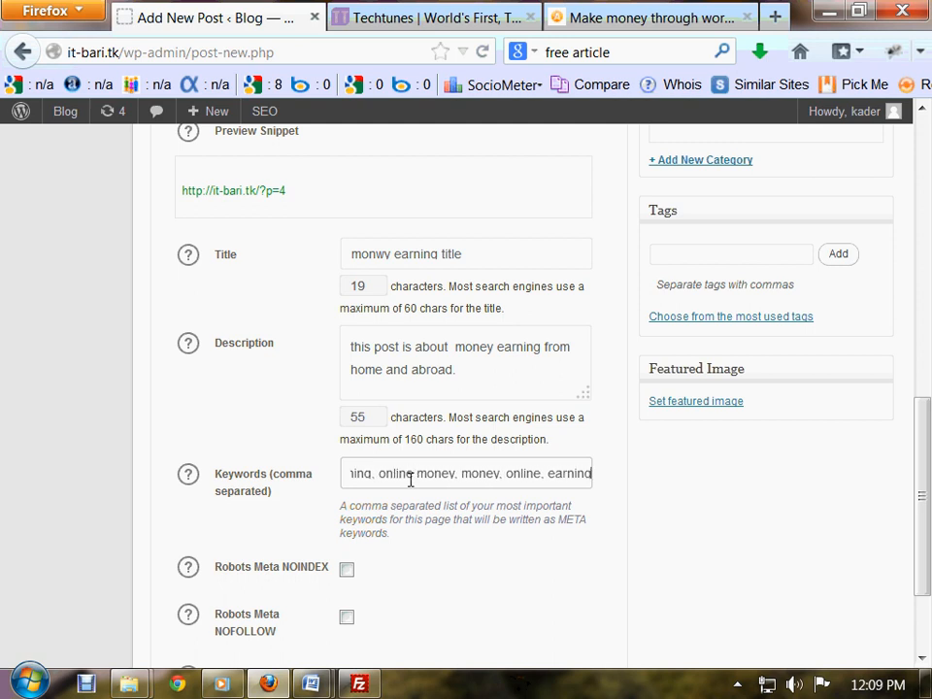
- Examine the Robots Meta NOINDEX, Robots Meta NOFOLLOW and Disable on this page/post options, with the help texts for the two robots settings
{"action": "scroll", "coordinate": [355, 527], "scroll_direction": "down", "scroll_amount": 3}
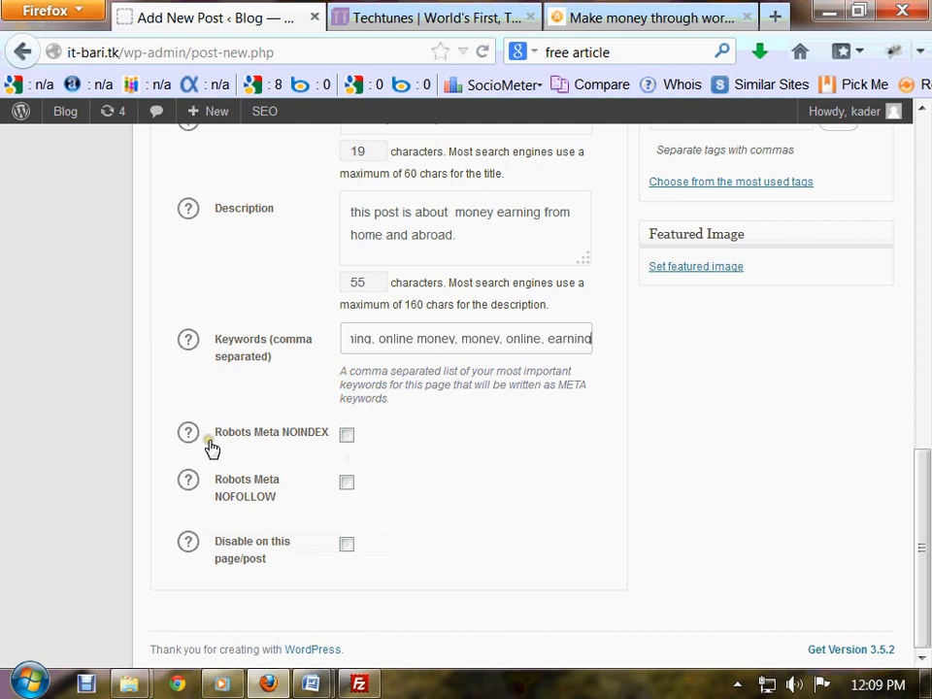
{"action": "left_click_drag", "start_coordinate": [216, 433], "coordinate": [341, 439]}
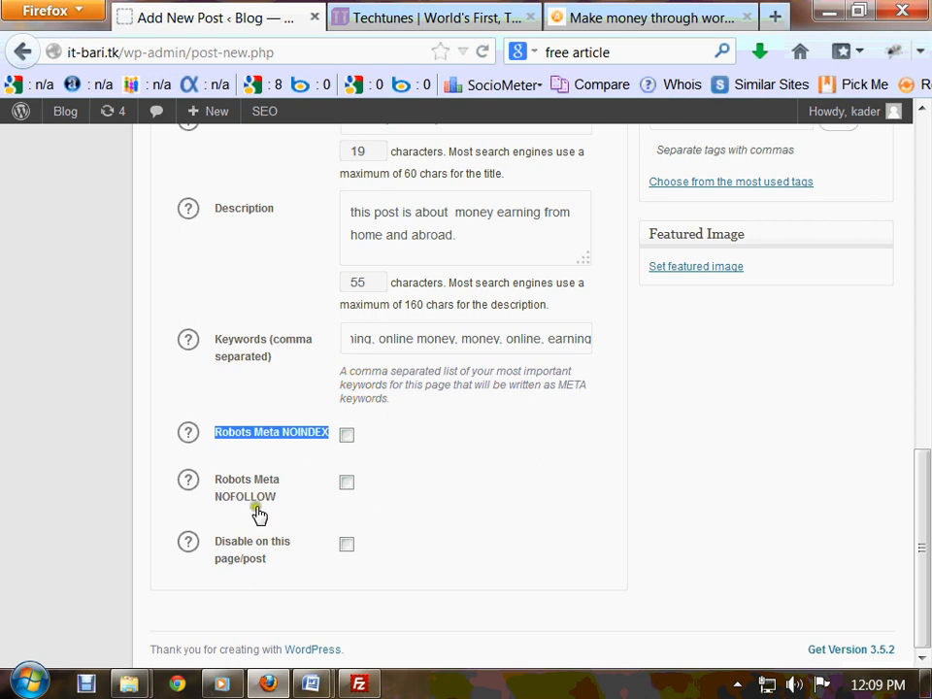
{"action": "left_click_drag", "start_coordinate": [259, 514], "coordinate": [180, 475]}
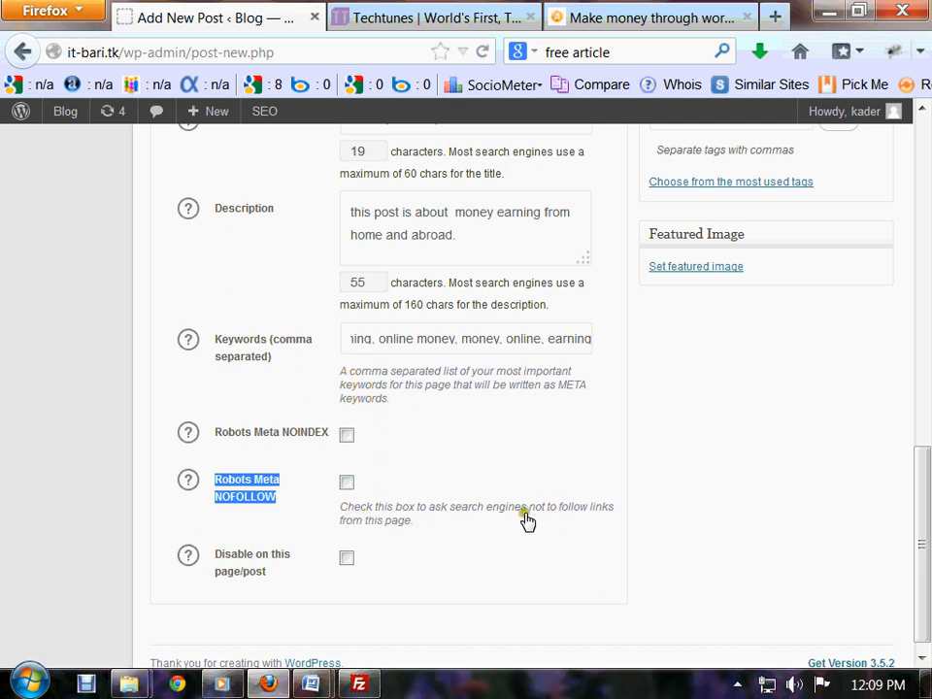
{"action": "left_click", "coordinate": [240, 443]}
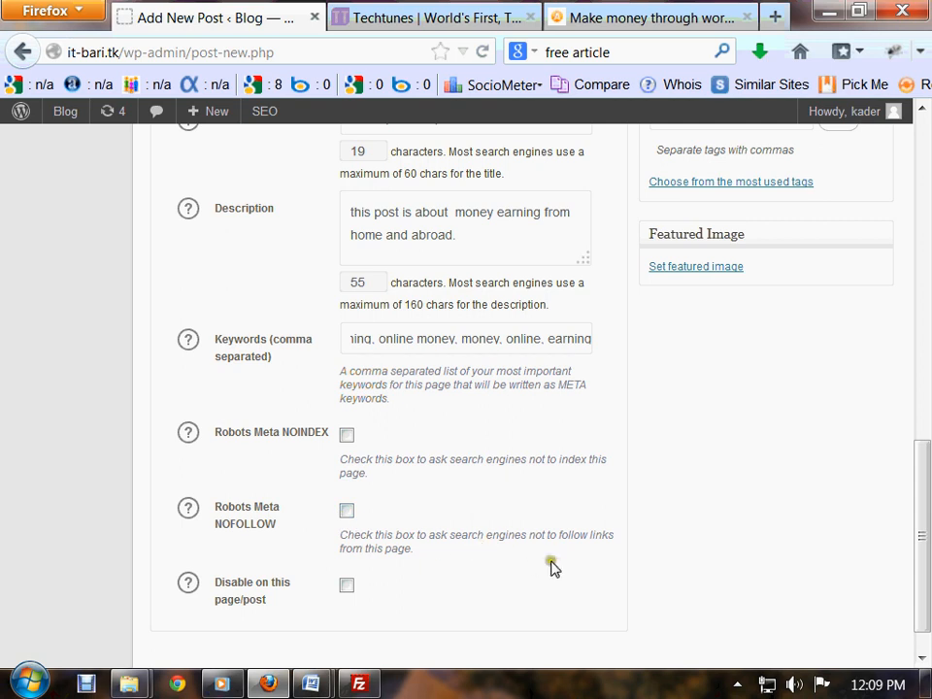
{"action": "scroll", "coordinate": [551, 562], "scroll_direction": "down", "scroll_amount": 1}
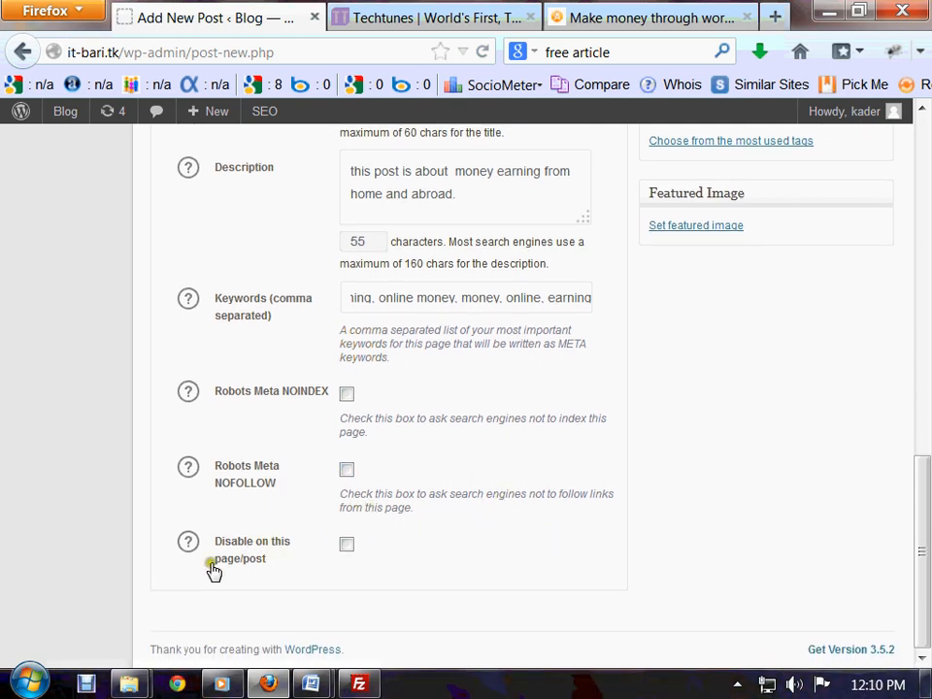
{"action": "scroll", "coordinate": [520, 516], "scroll_direction": "up", "scroll_amount": 5}
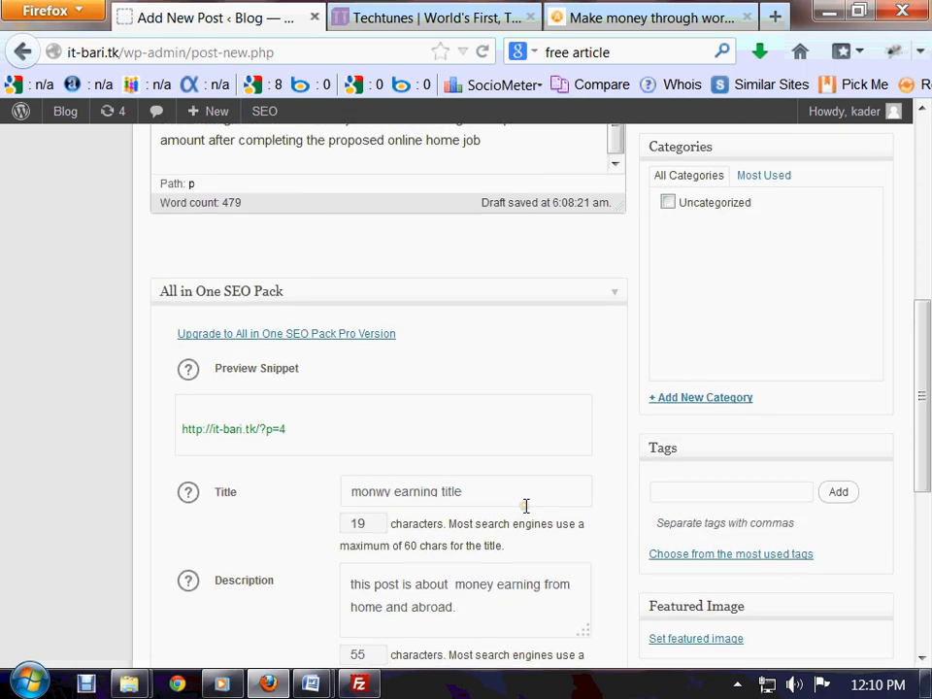
{"action": "scroll", "coordinate": [526, 505], "scroll_direction": "down", "scroll_amount": 5}
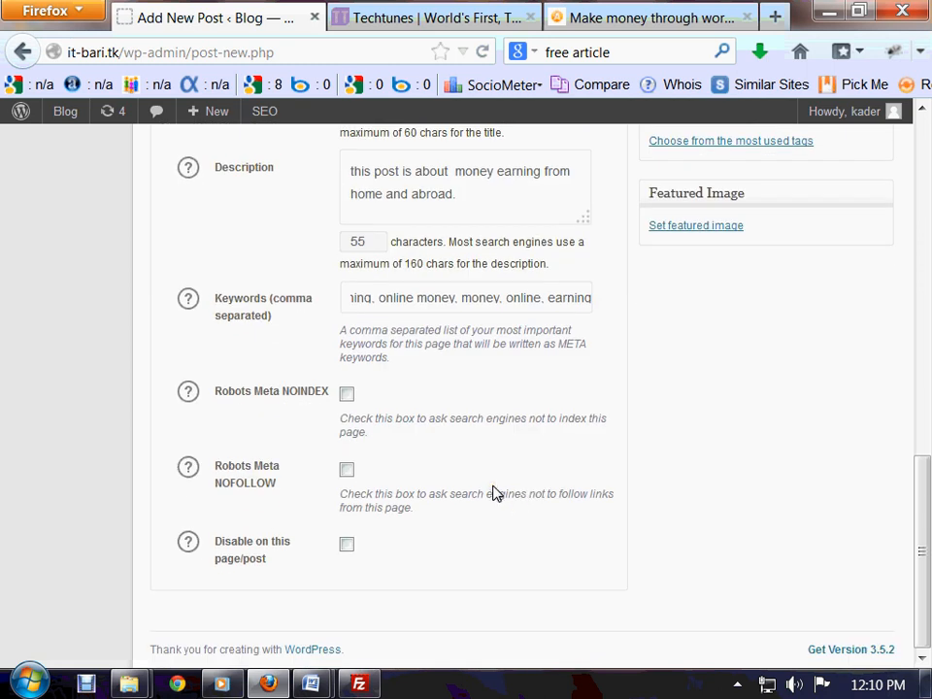
{"action": "scroll", "coordinate": [493, 493], "scroll_direction": "up", "scroll_amount": 5}
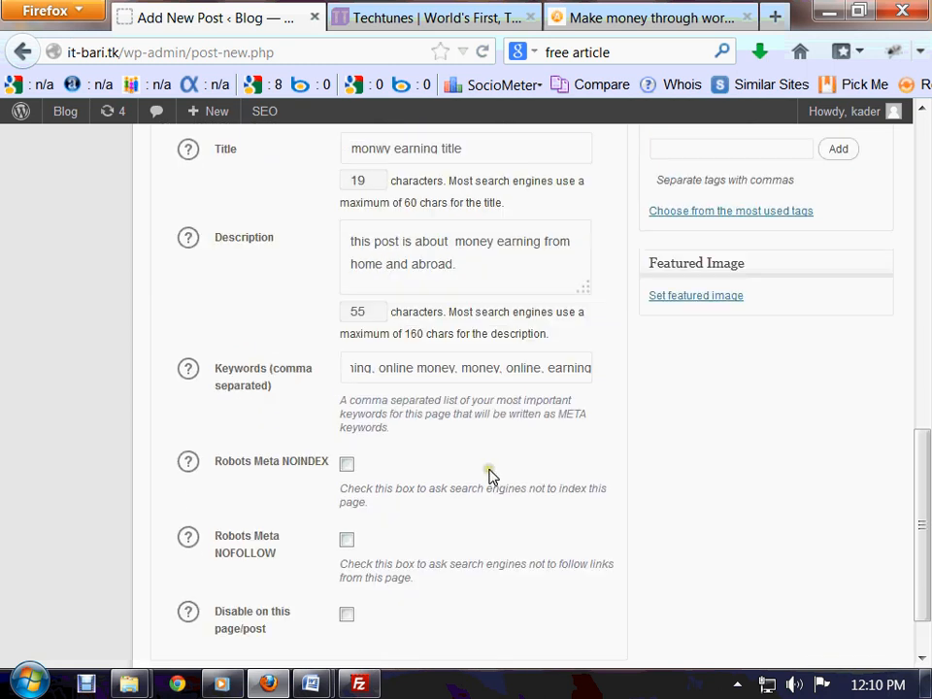
{"action": "scroll", "coordinate": [493, 482], "scroll_direction": "down", "scroll_amount": 4}
- Try to publish the post, read the heading of the resulting page and return to the post editor
{"action": "scroll", "coordinate": [395, 553], "scroll_direction": "up", "scroll_amount": 10}
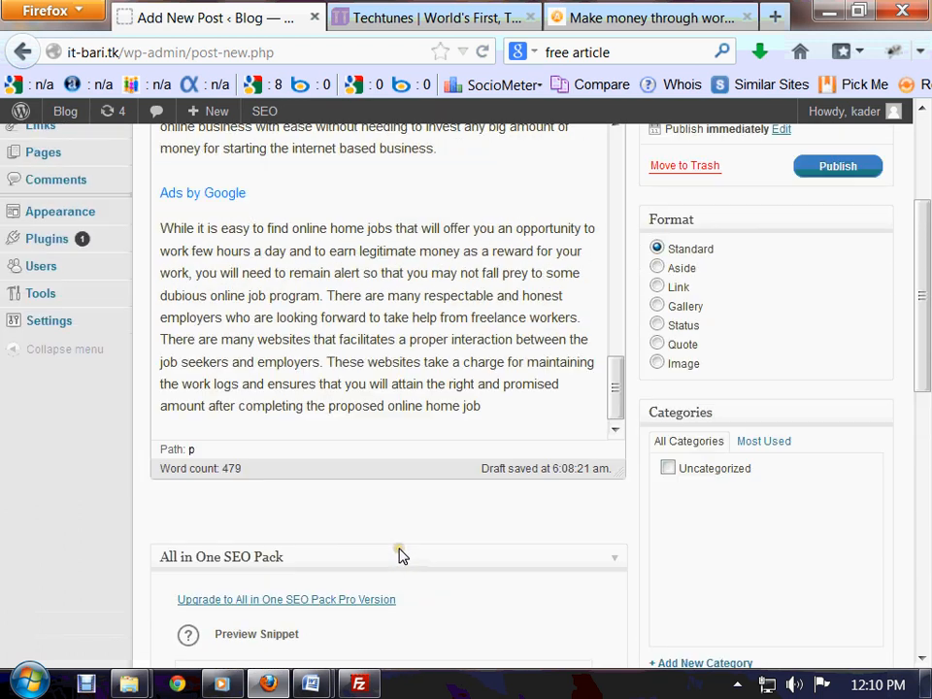
{"action": "left_click", "coordinate": [823, 383]}
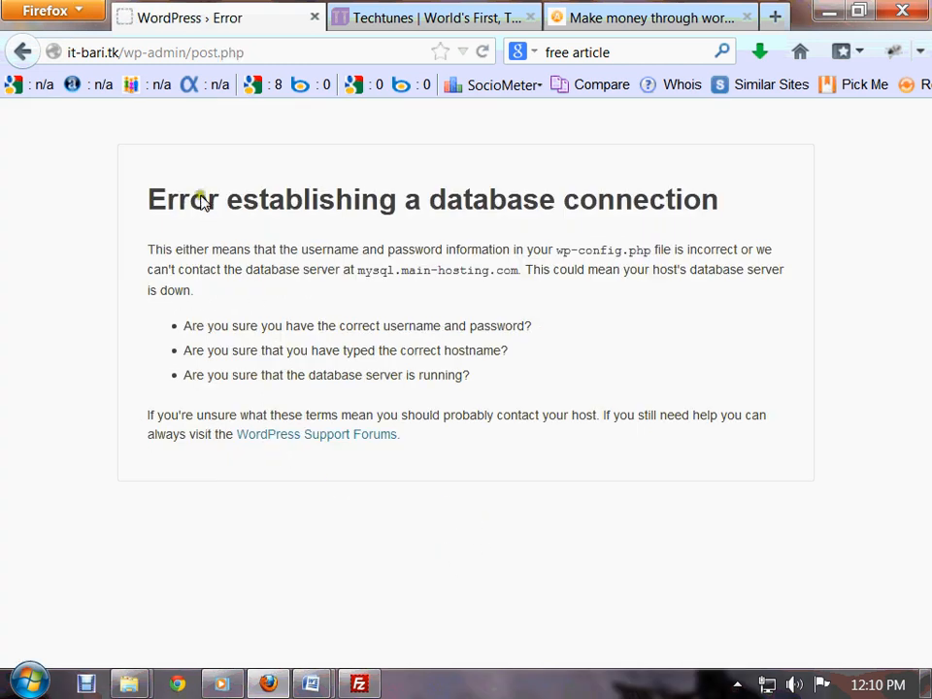
{"action": "left_click_drag", "start_coordinate": [147, 201], "coordinate": [744, 198]}
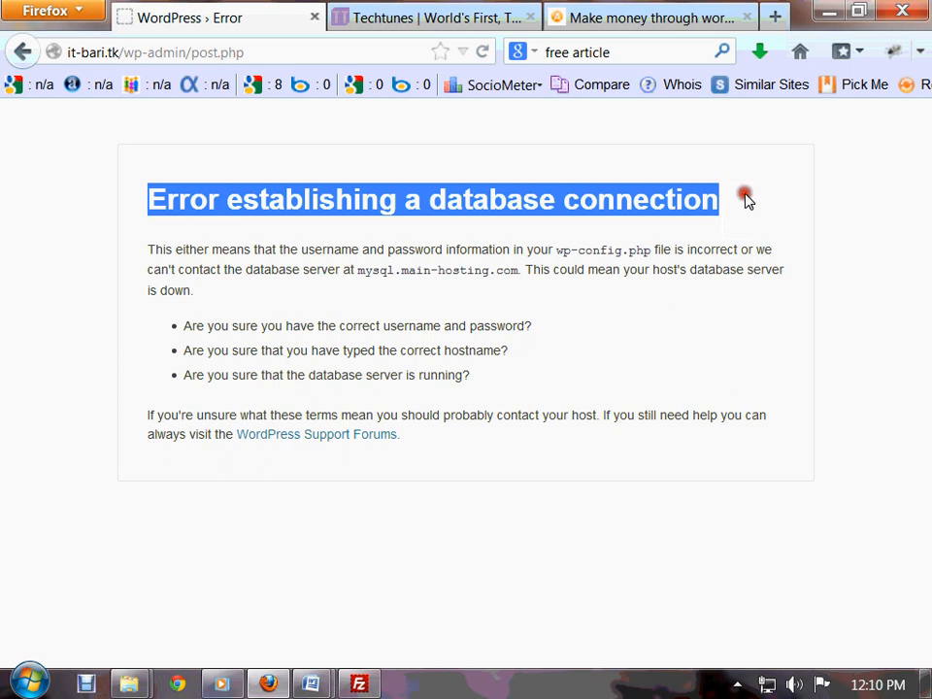
{"action": "left_click_drag", "start_coordinate": [305, 211], "coordinate": [792, 202]}
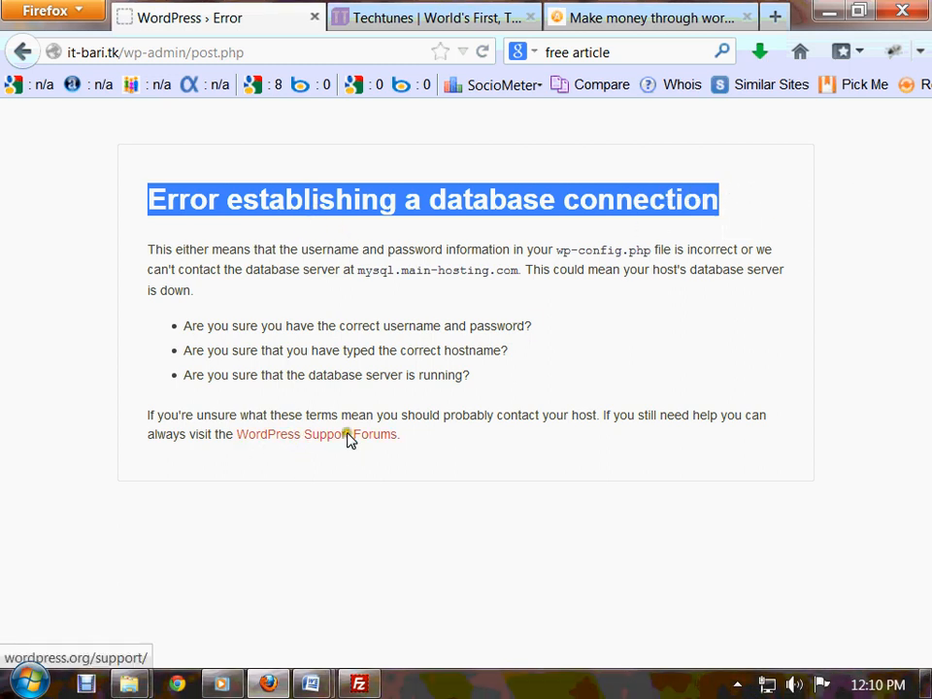
{"action": "left_click", "coordinate": [24, 50]}
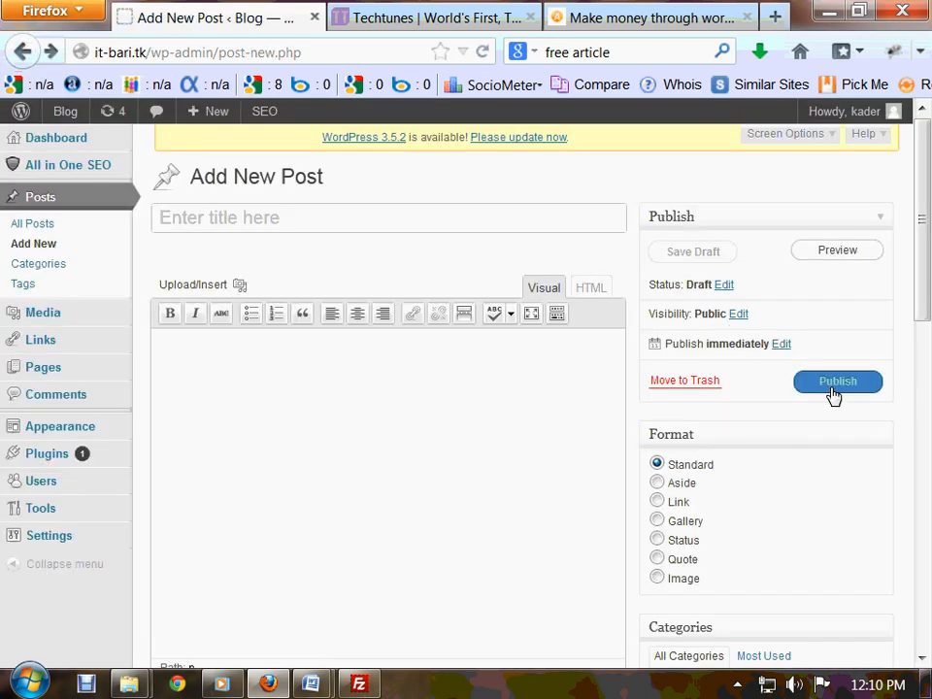
- Check the reloaded post editor, from the title and content down to the All in One SEO Pack fields
{"action": "scroll", "coordinate": [832, 394], "scroll_direction": "down", "scroll_amount": 8}
{"action": "scroll", "coordinate": [833, 393], "scroll_direction": "up", "scroll_amount": 6}
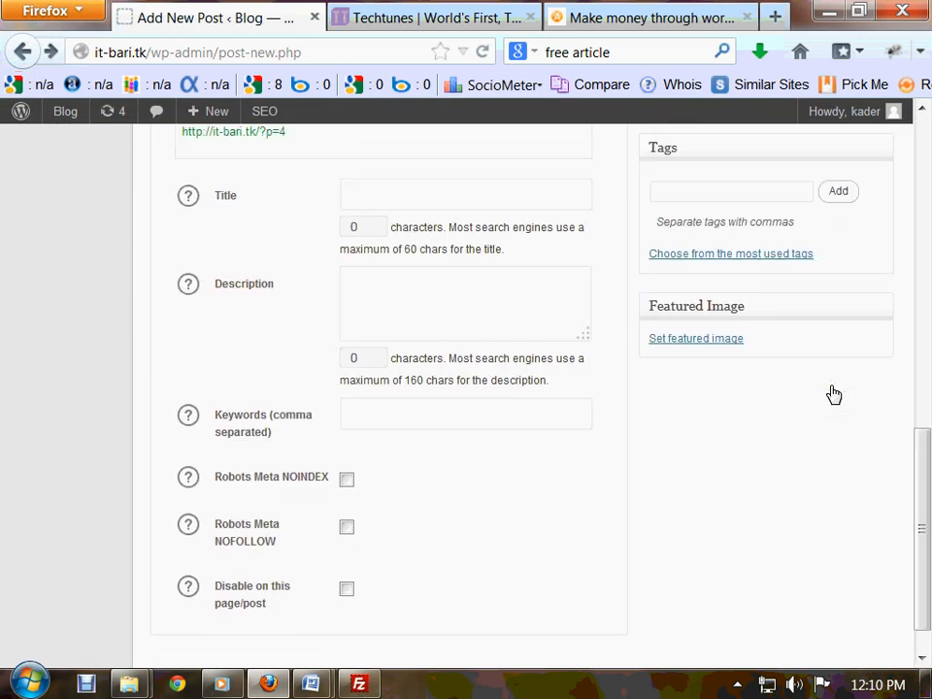
{"action": "scroll", "coordinate": [830, 396], "scroll_direction": "up", "scroll_amount": 3}
{"action": "scroll", "coordinate": [815, 406], "scroll_direction": "down", "scroll_amount": 12}
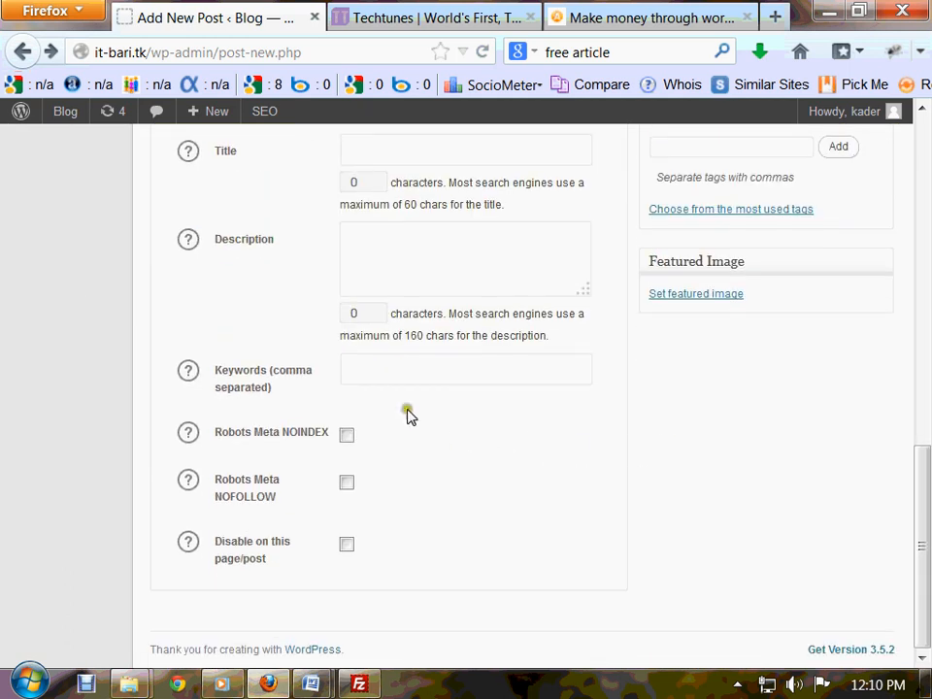
{"action": "scroll", "coordinate": [407, 398], "scroll_direction": "up", "scroll_amount": 4}
{"action": "scroll", "coordinate": [407, 376], "scroll_direction": "up", "scroll_amount": 5}
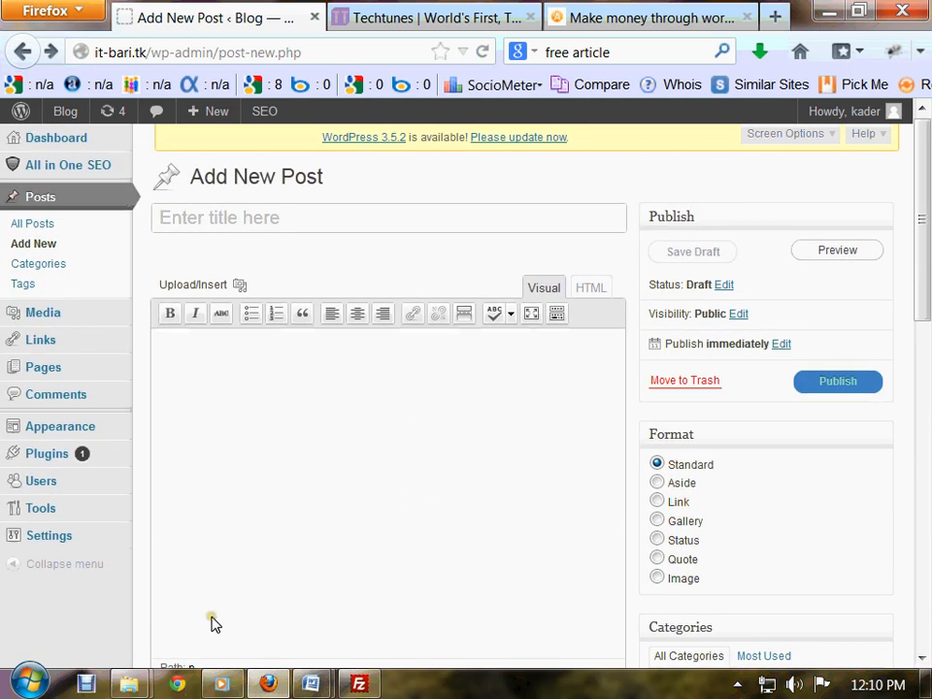
- Switch to it-bari.com SEO.doc in Word and highlight the "All in One SEO Pack" heading
{"action": "mouse_move", "coordinate": [323, 686]}
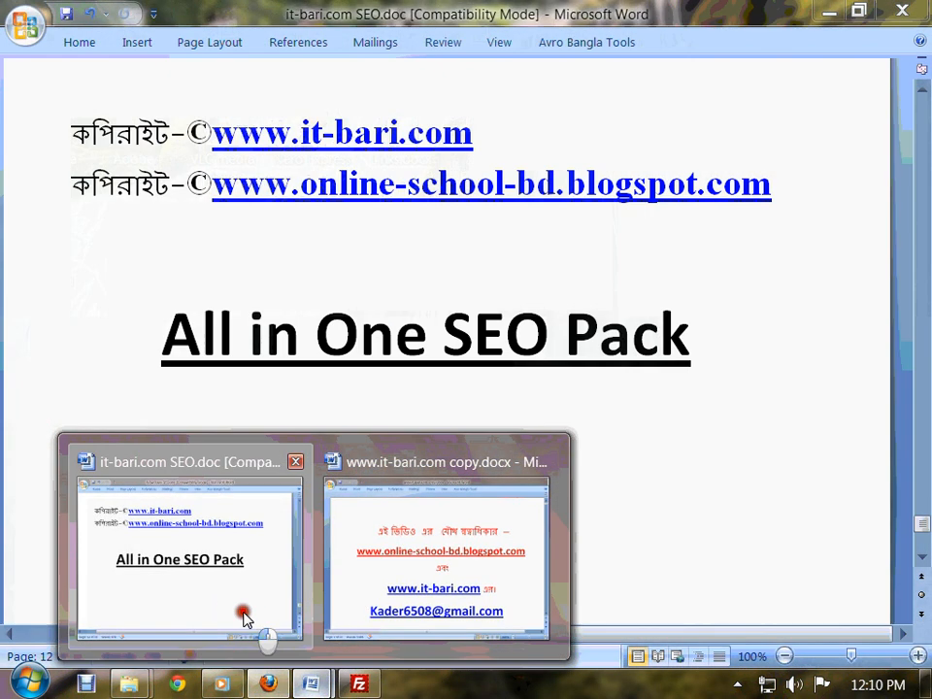
{"action": "left_click", "coordinate": [245, 619]}
{"action": "left_click", "coordinate": [39, 344]}
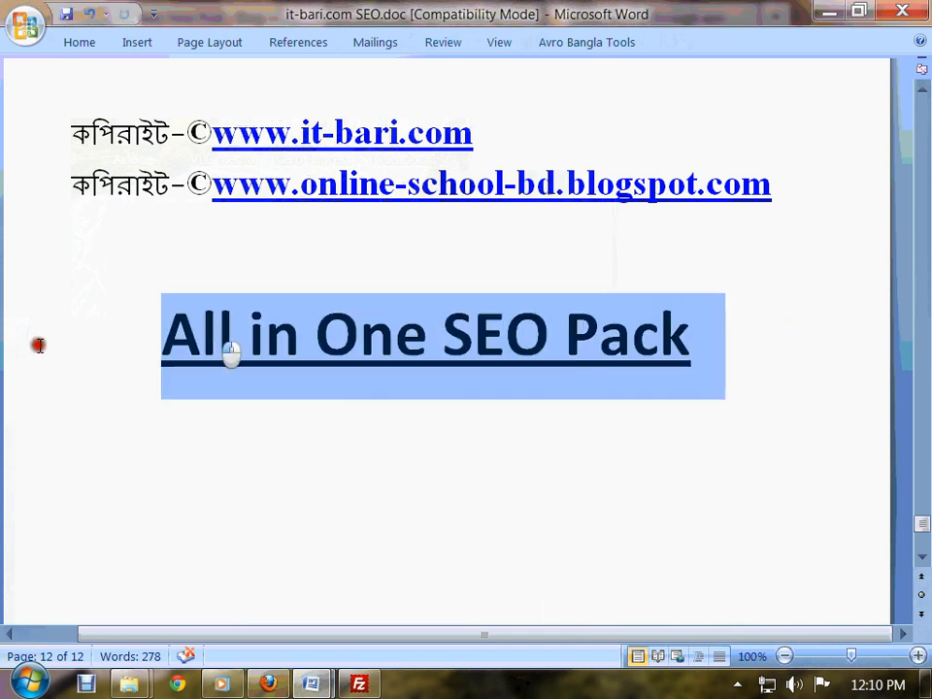
{"action": "left_click", "coordinate": [262, 585]}
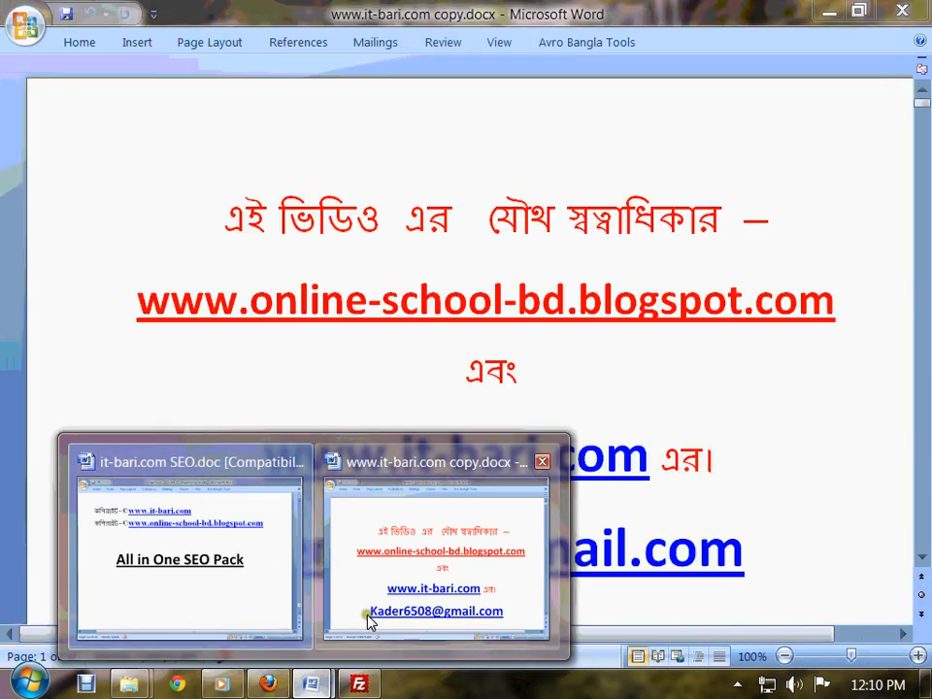
{"action": "left_click", "coordinate": [271, 684]}
{"action": "scroll", "coordinate": [228, 495], "scroll_direction": "down", "scroll_amount": 15}
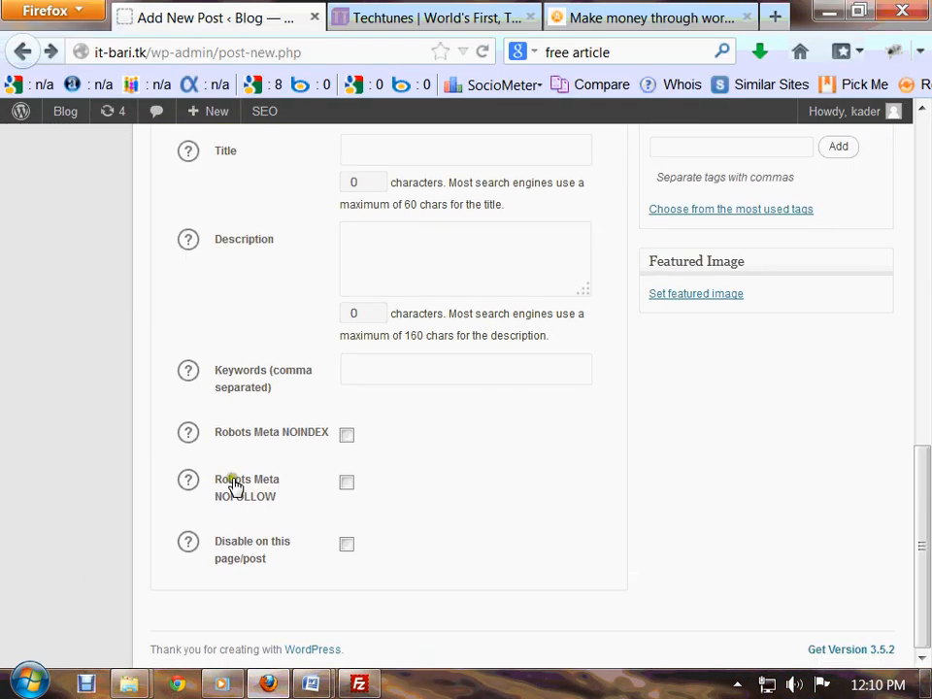
{"action": "scroll", "coordinate": [262, 480], "scroll_direction": "up", "scroll_amount": 4}
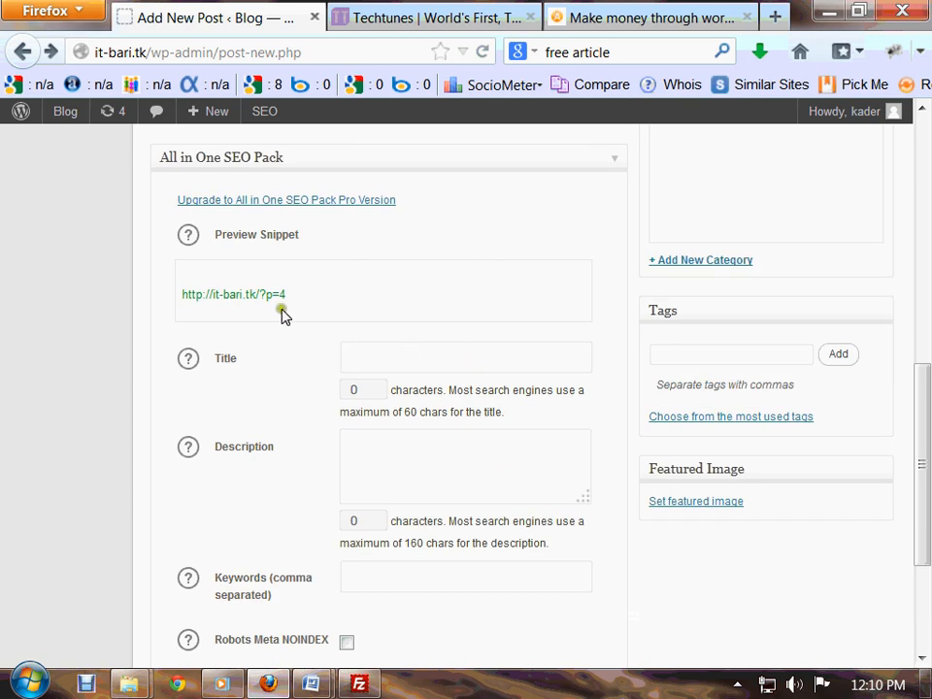
{"action": "scroll", "coordinate": [417, 475], "scroll_direction": "up", "scroll_amount": 12}
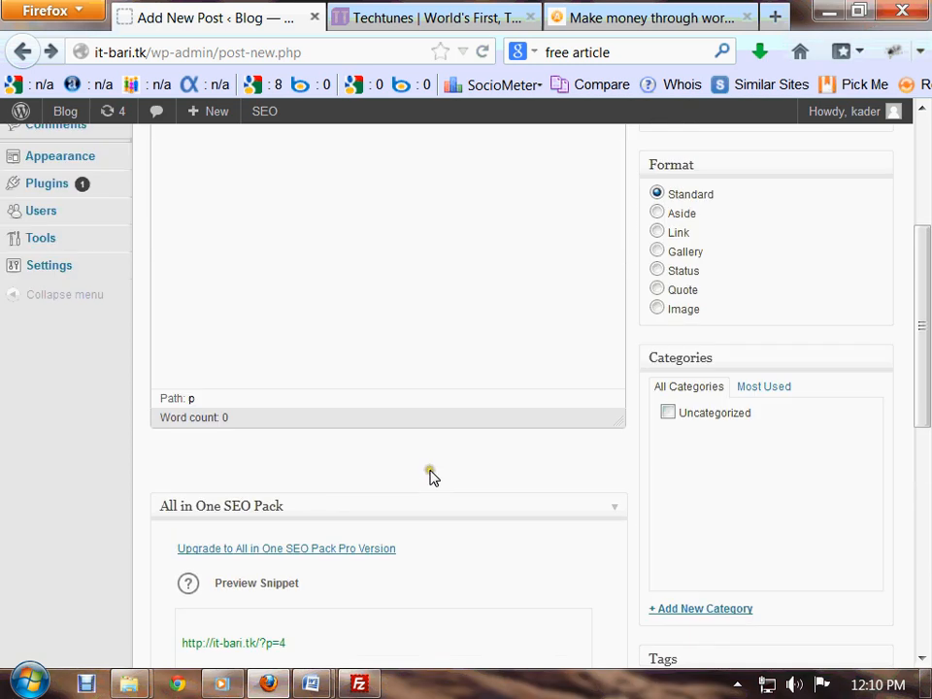
{"action": "scroll", "coordinate": [432, 467], "scroll_direction": "down", "scroll_amount": 3}
{"action": "scroll", "coordinate": [432, 461], "scroll_direction": "down", "scroll_amount": 10}
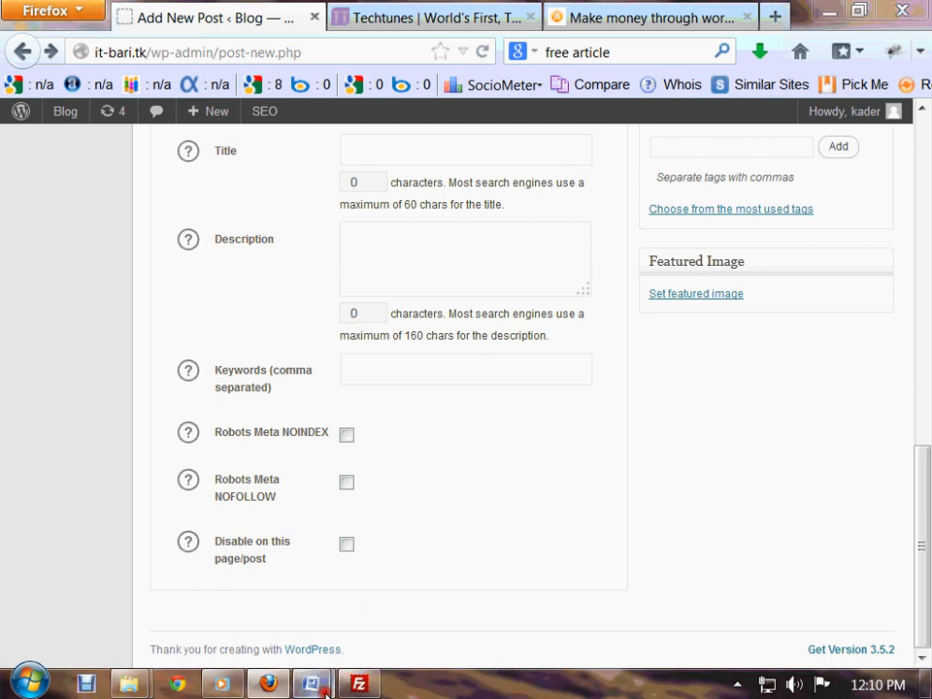
{"action": "mouse_move", "coordinate": [310, 684]}
{"action": "left_click", "coordinate": [417, 592]}
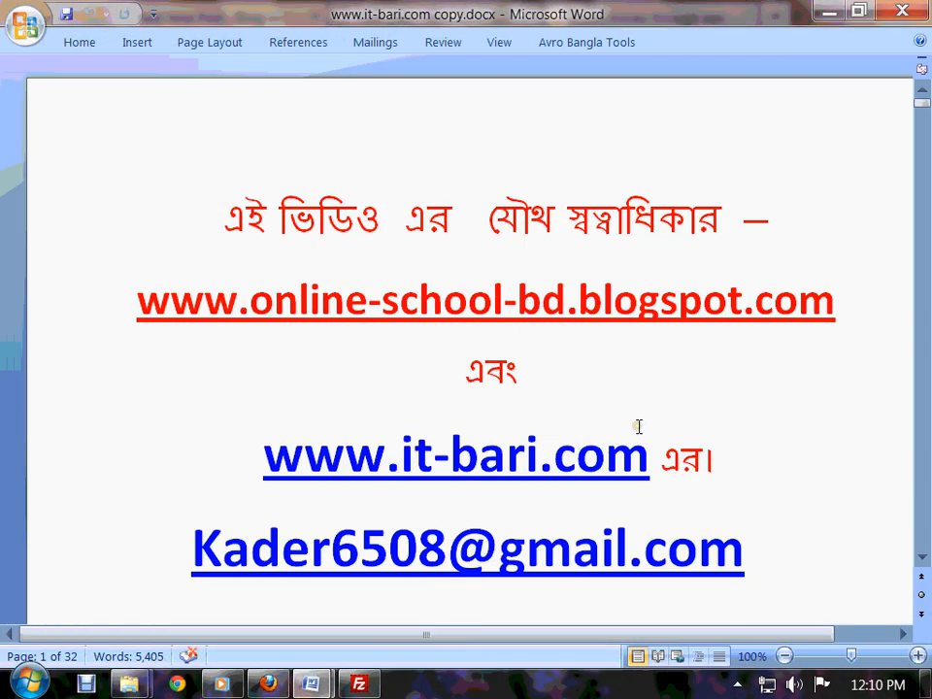